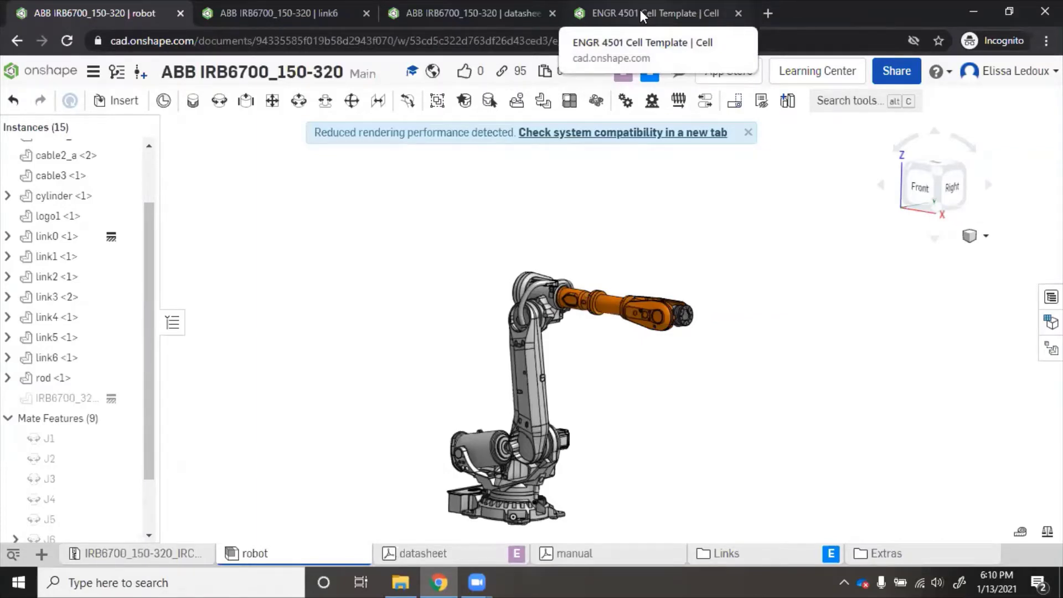
# - Switch to the ENGR 4501 Cell Template Cell assembly and select the origin at the robot base
pyautogui.click(642, 15)
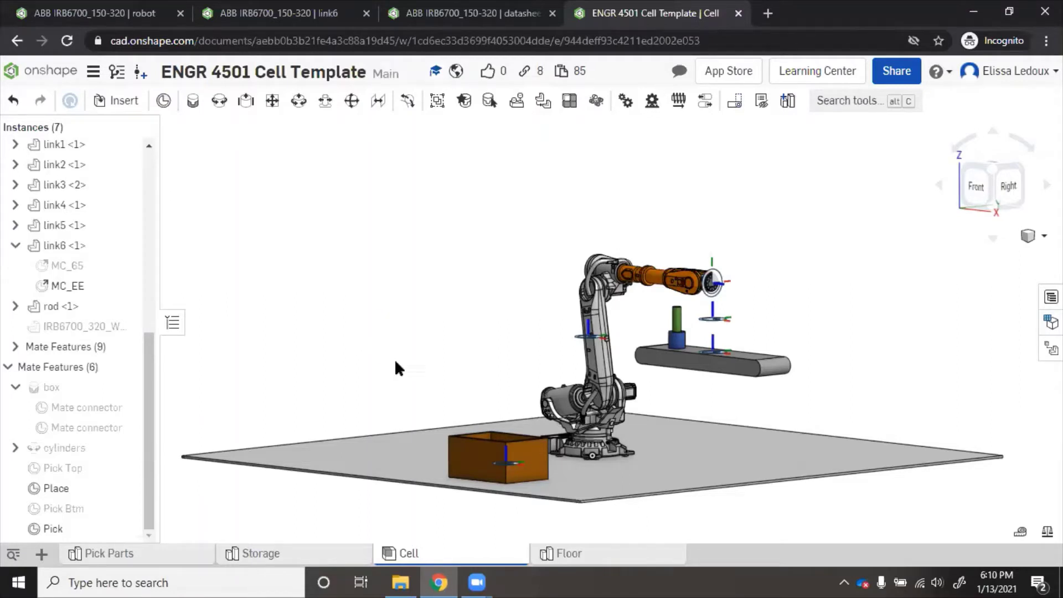
pyautogui.click(593, 456)
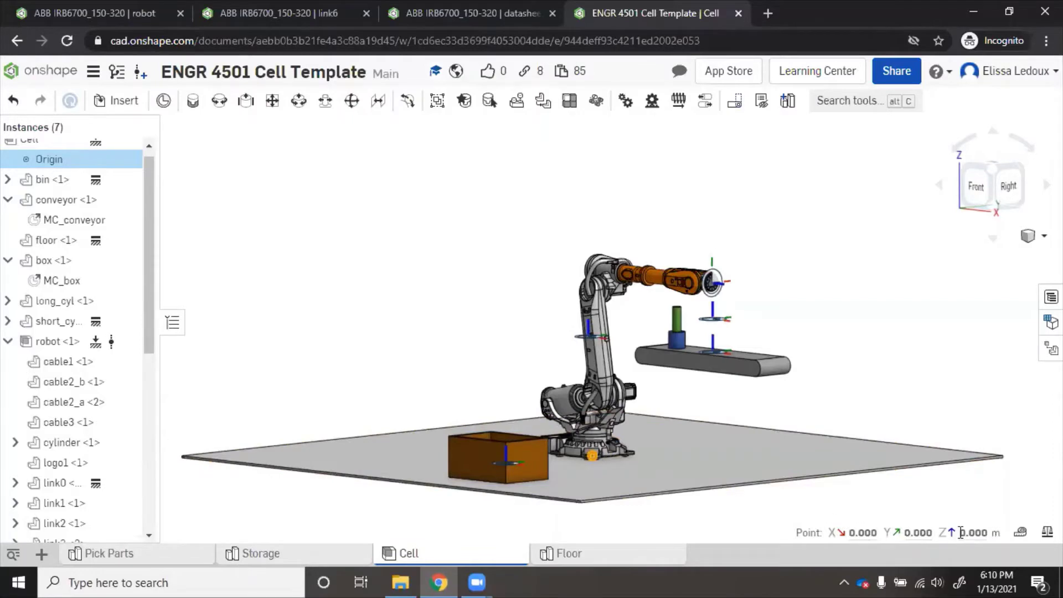
pyautogui.click(894, 359)
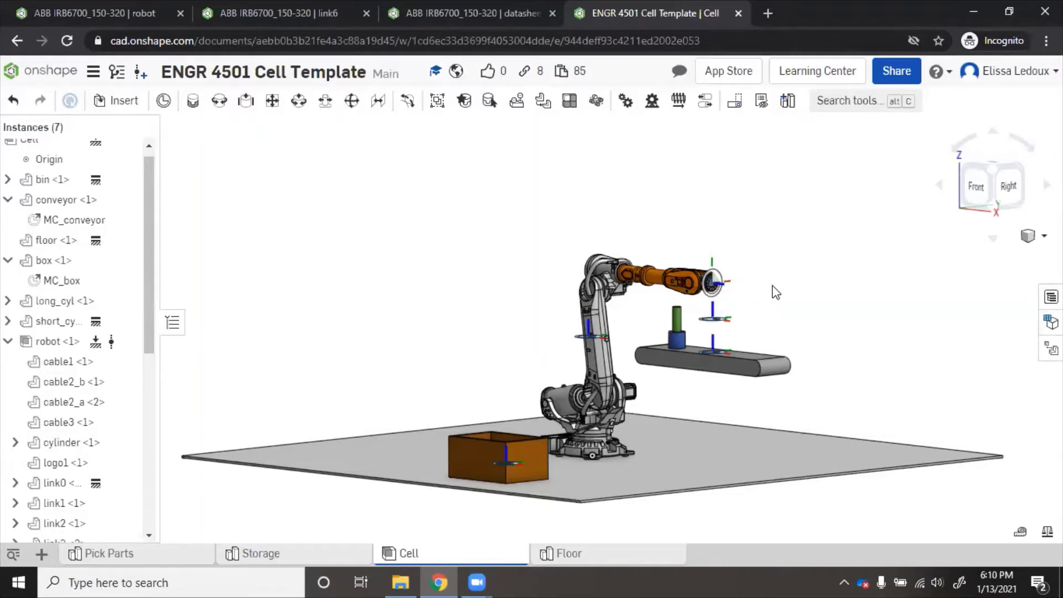
pyautogui.hotkey('shift', '7')
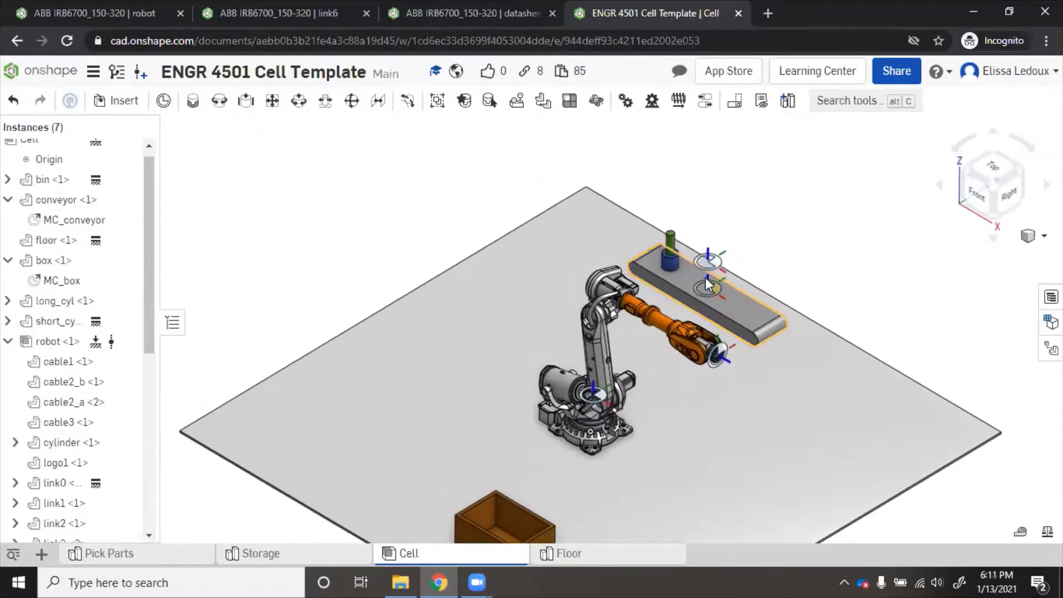
pyautogui.hotkey('shift', '5')
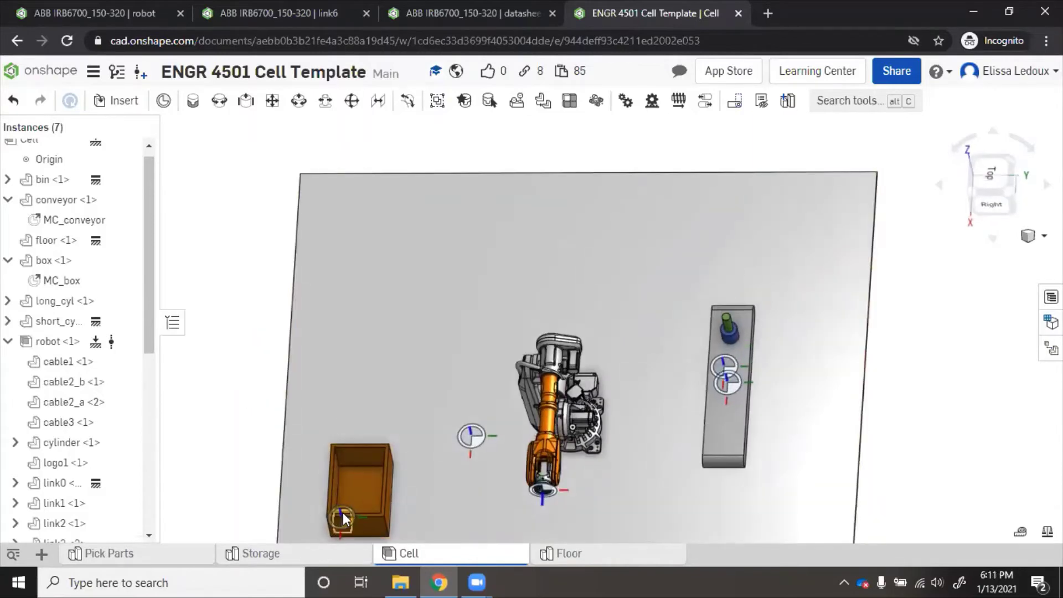
pyautogui.moveTo(232, 436); pyautogui.dragTo(245, 384, button='right')
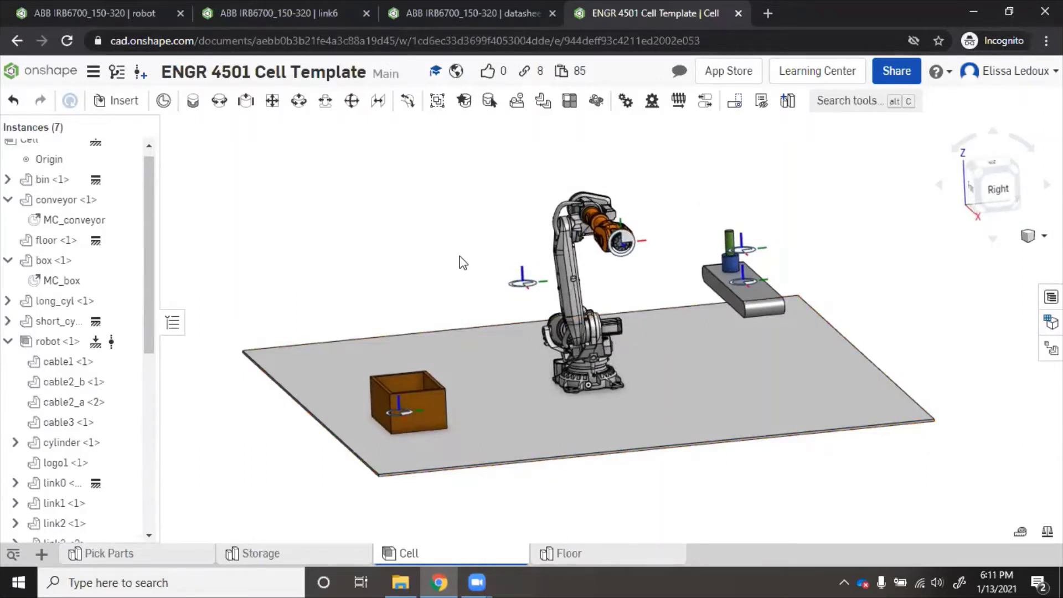
# - Place a floor mate connector offset X 0.5 m, Y 1 m, Z 0.5 m, named point1
pyautogui.click(164, 102)
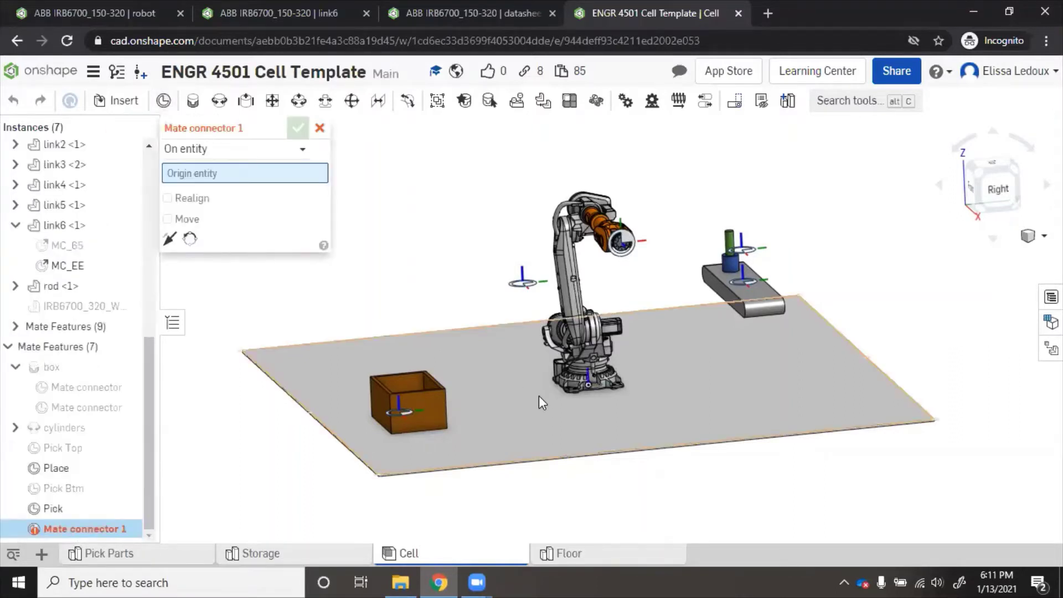
pyautogui.click(588, 384)
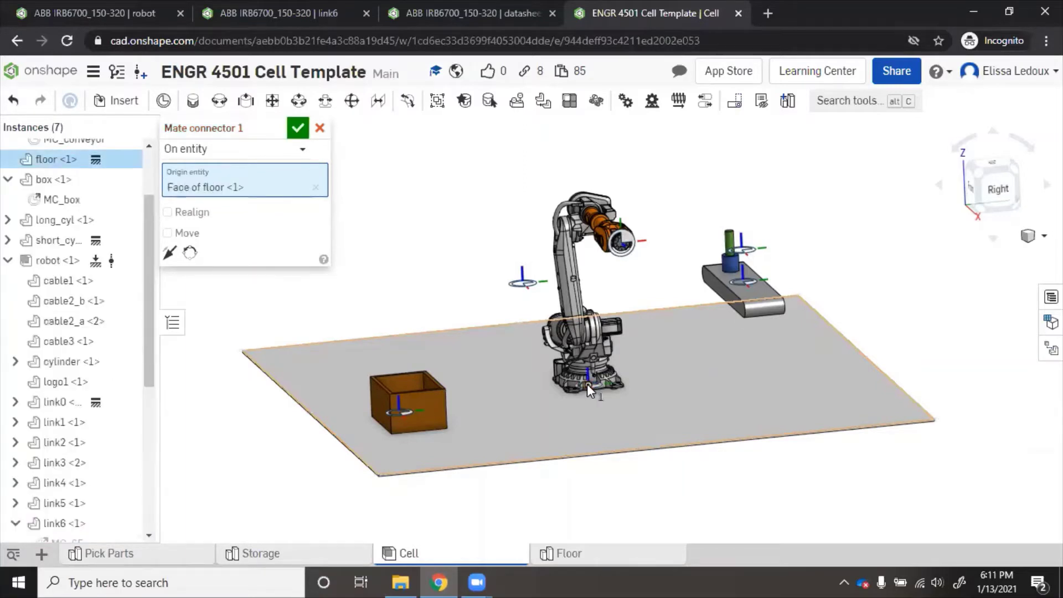
pyautogui.click(166, 234)
pyautogui.click(235, 263)
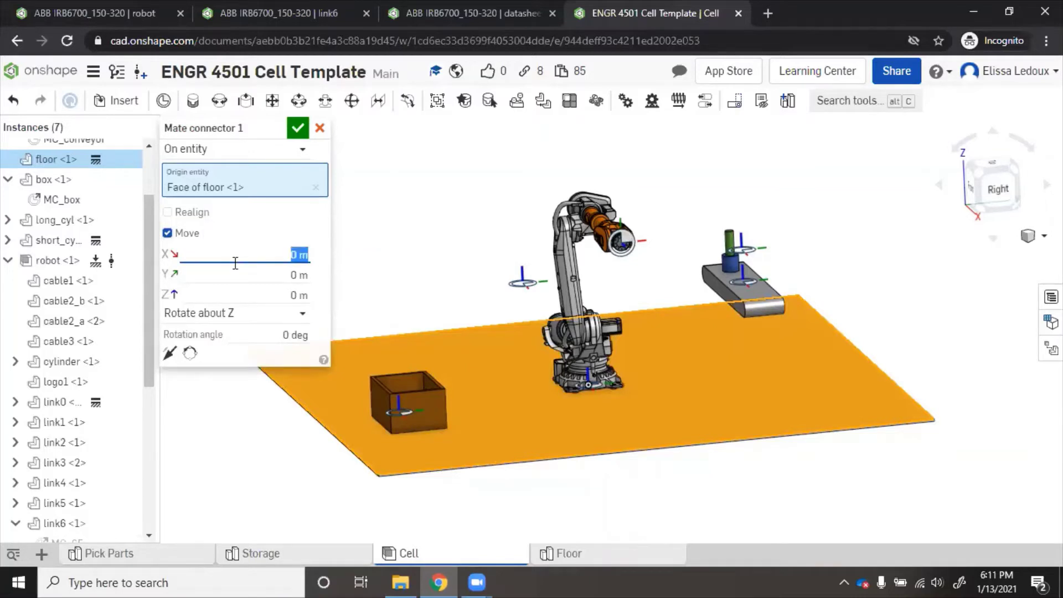
pyautogui.write('0.5')
pyautogui.click(262, 275)
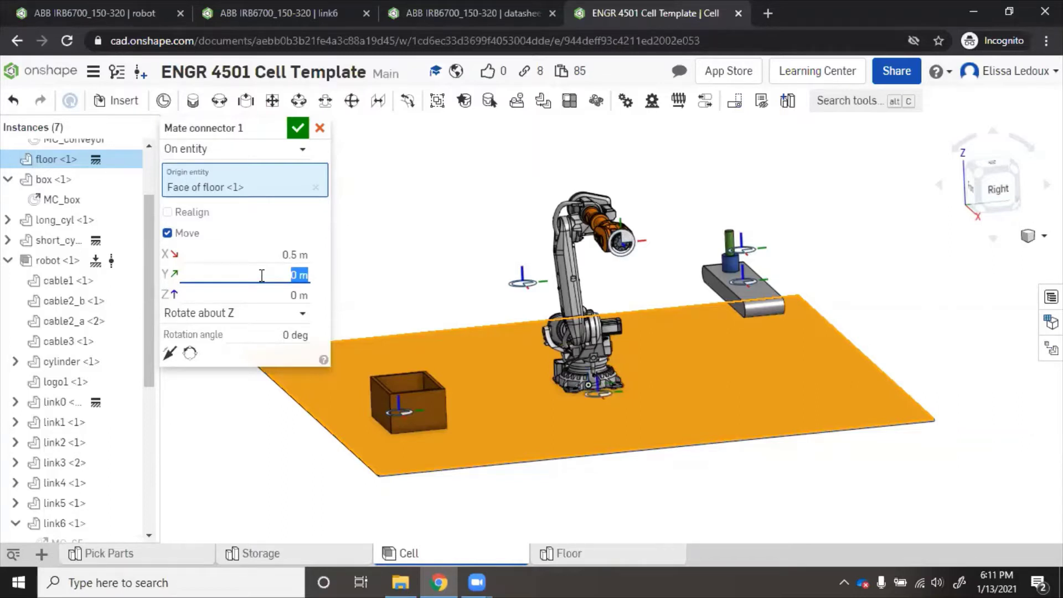
pyautogui.write('1')
pyautogui.click(280, 297)
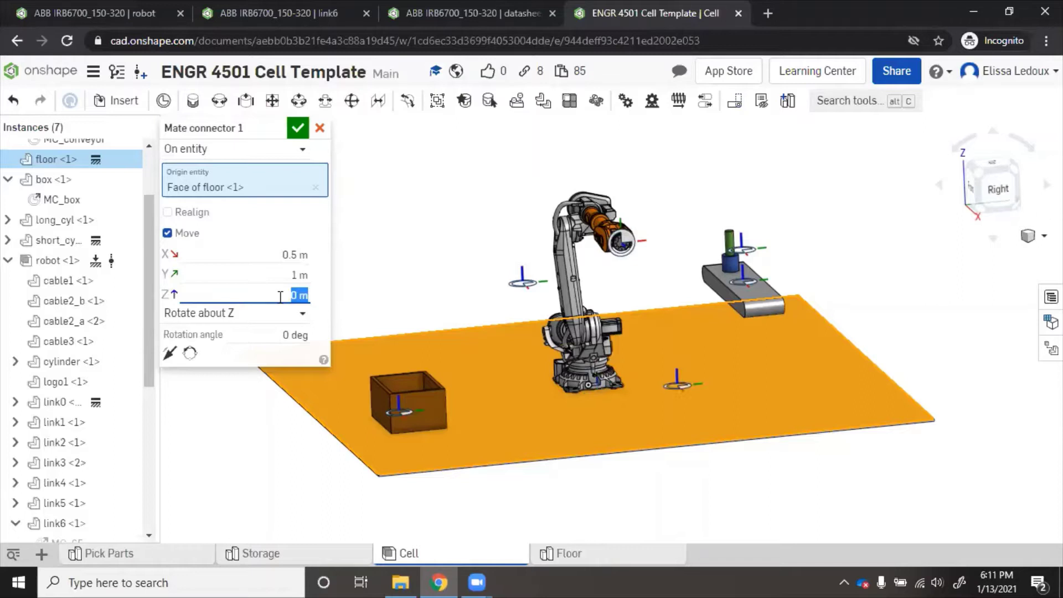
pyautogui.write('0.5')
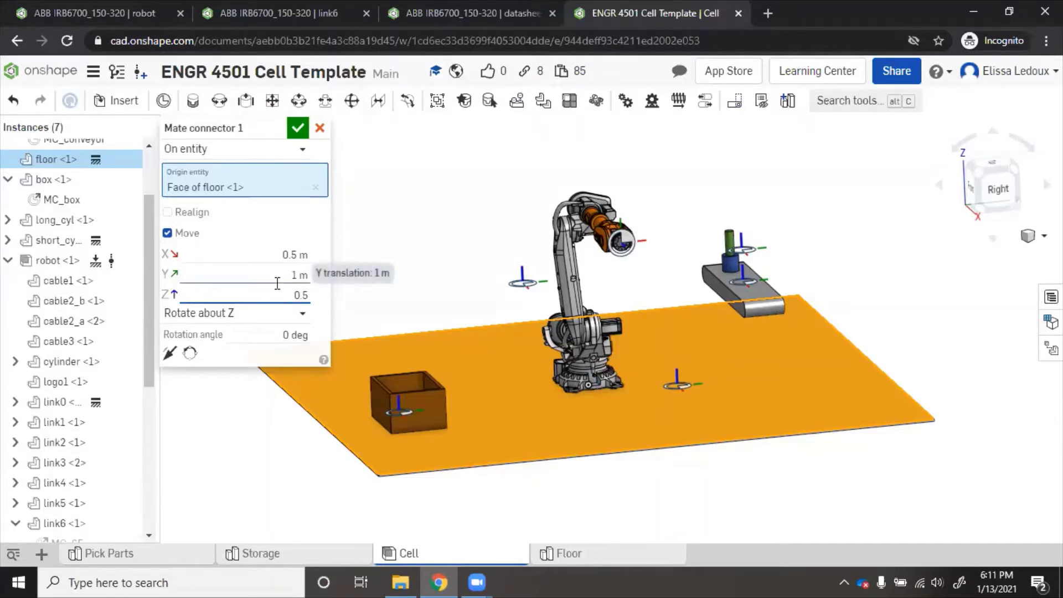
pyautogui.click(298, 130)
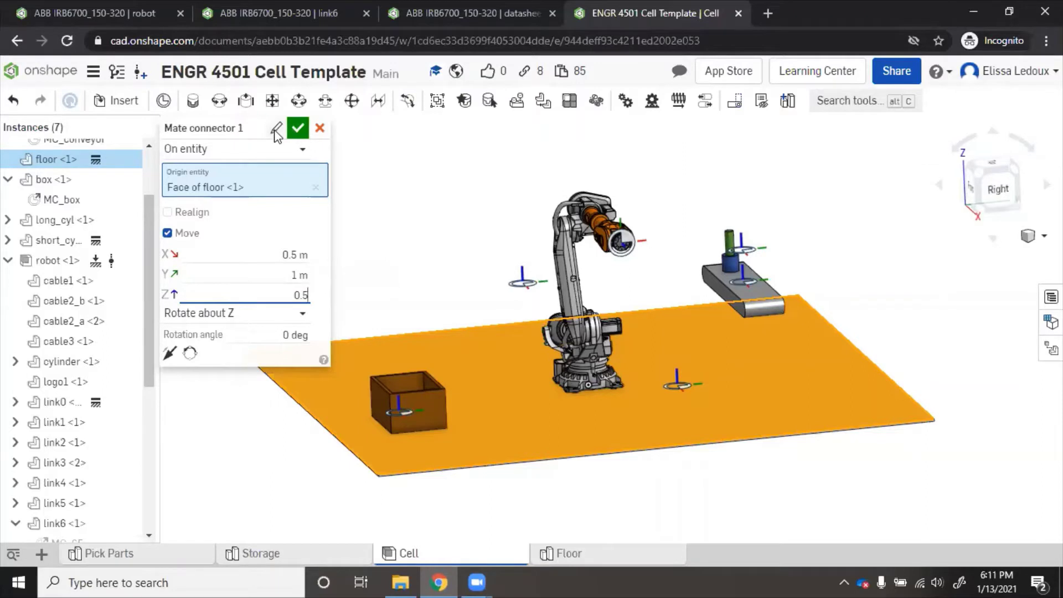
pyautogui.click(269, 132)
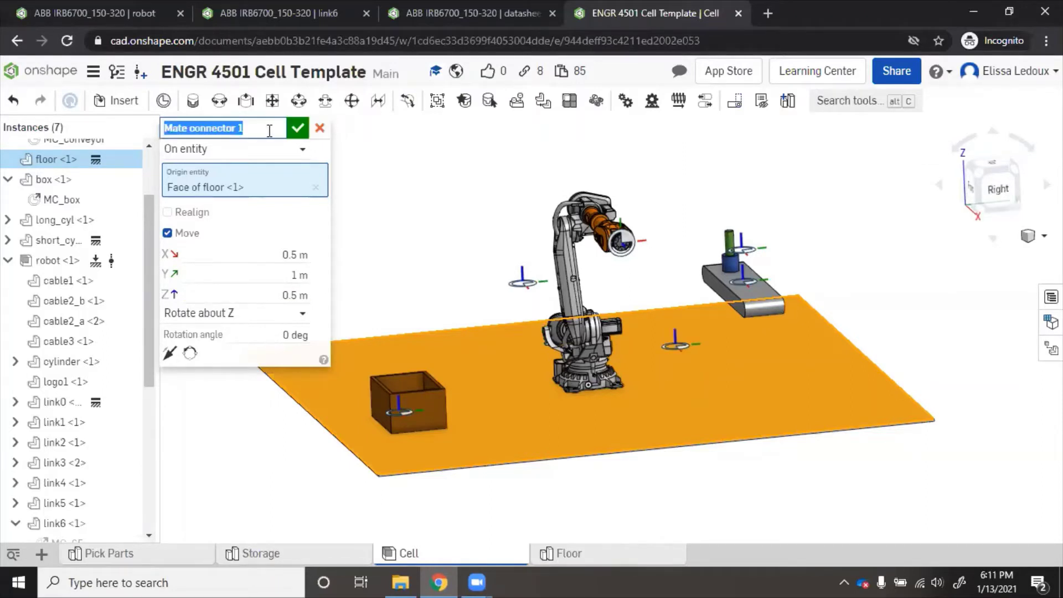
pyautogui.write('point1')
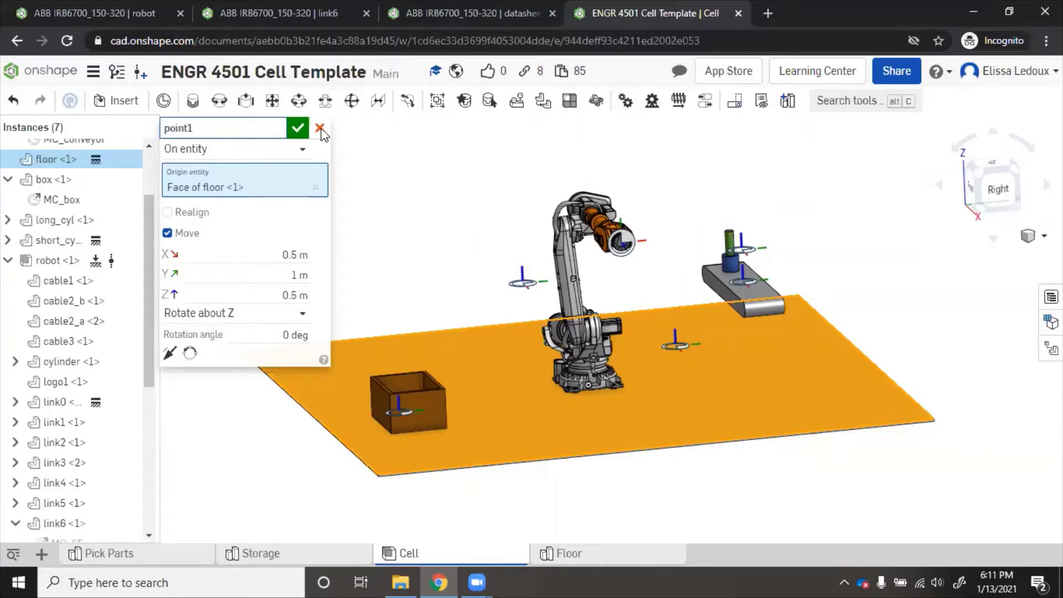
pyautogui.click(298, 129)
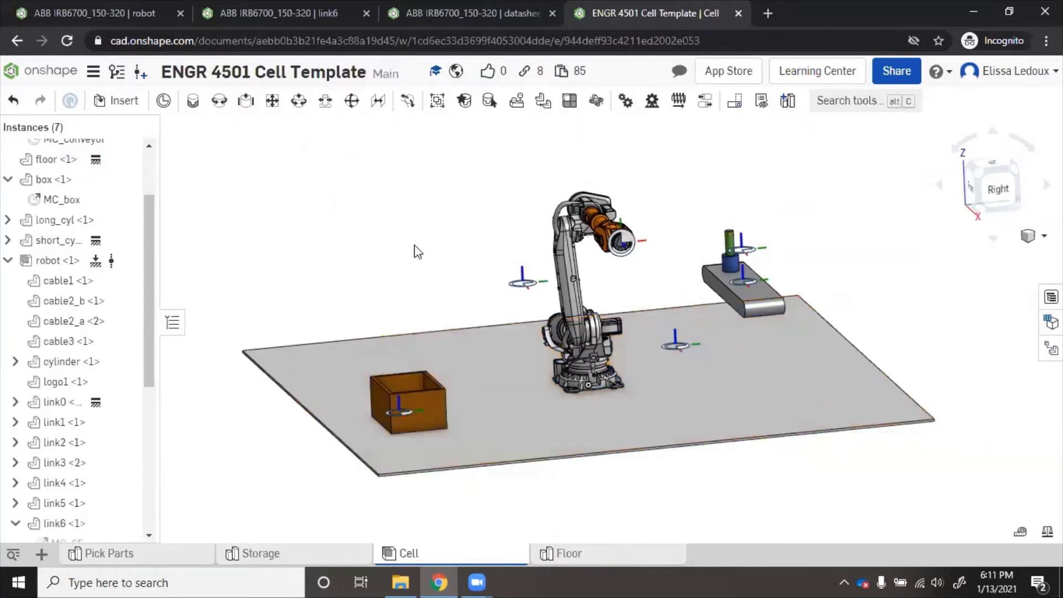
# - Fasten link6's MC_EE connector to the floor's point1 connector, solve, and discard the extra empty mate
pyautogui.click(676, 348)
pyautogui.click(470, 296)
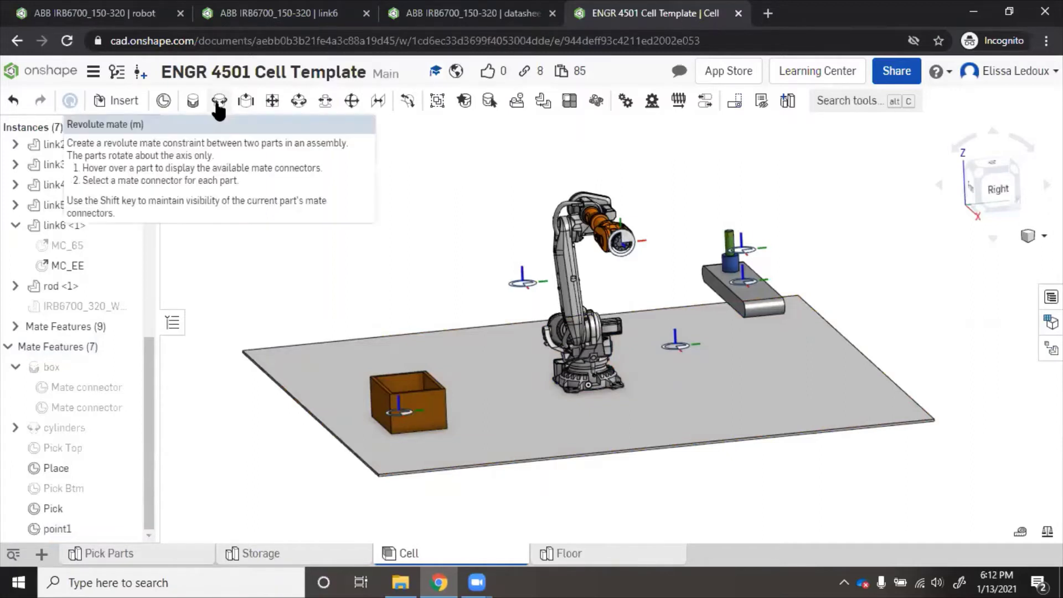
pyautogui.click(193, 101)
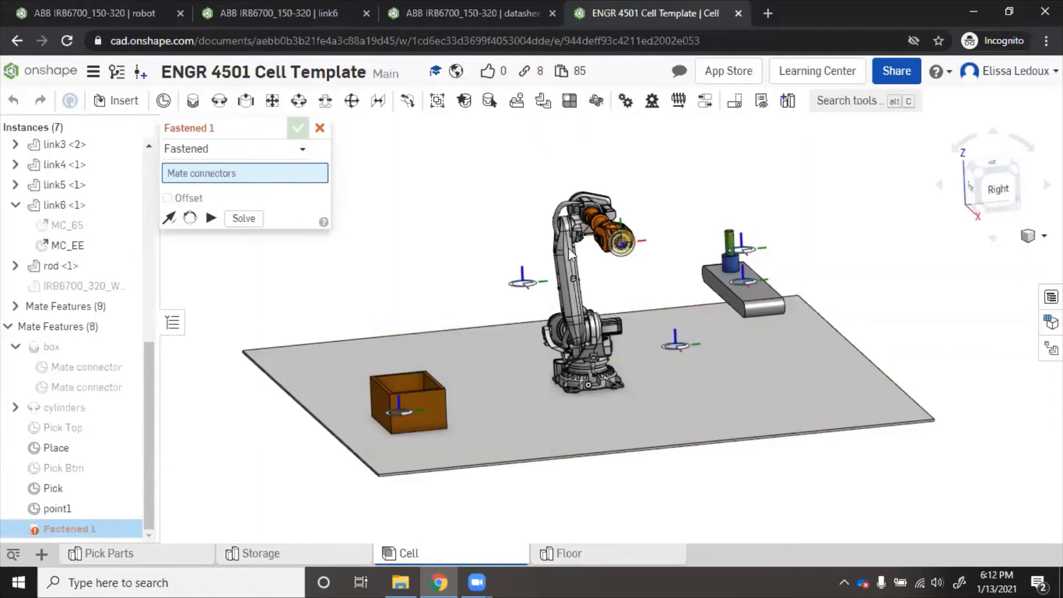
pyautogui.click(632, 256)
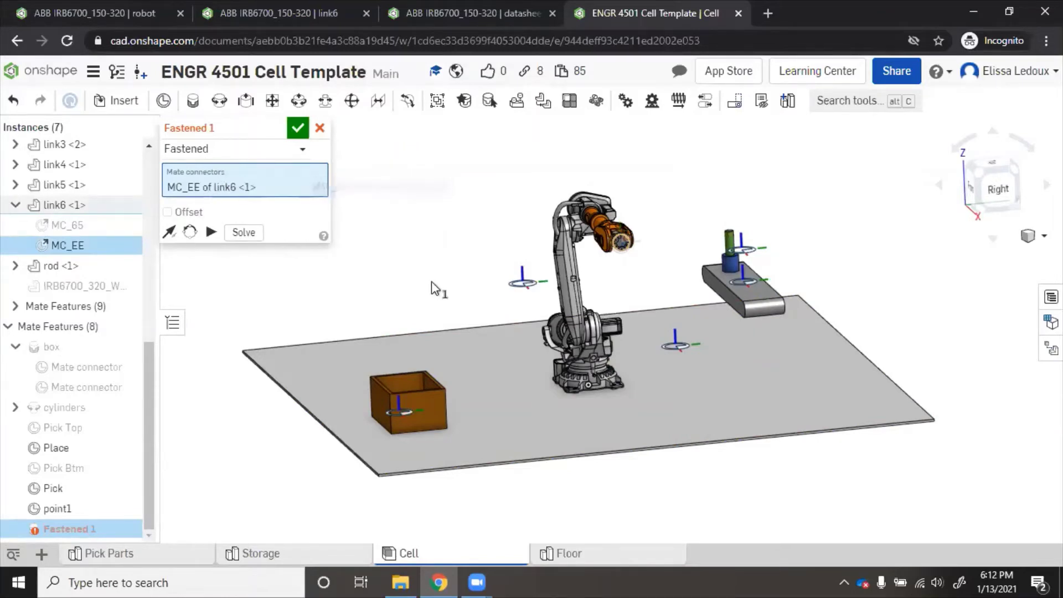
pyautogui.click(676, 345)
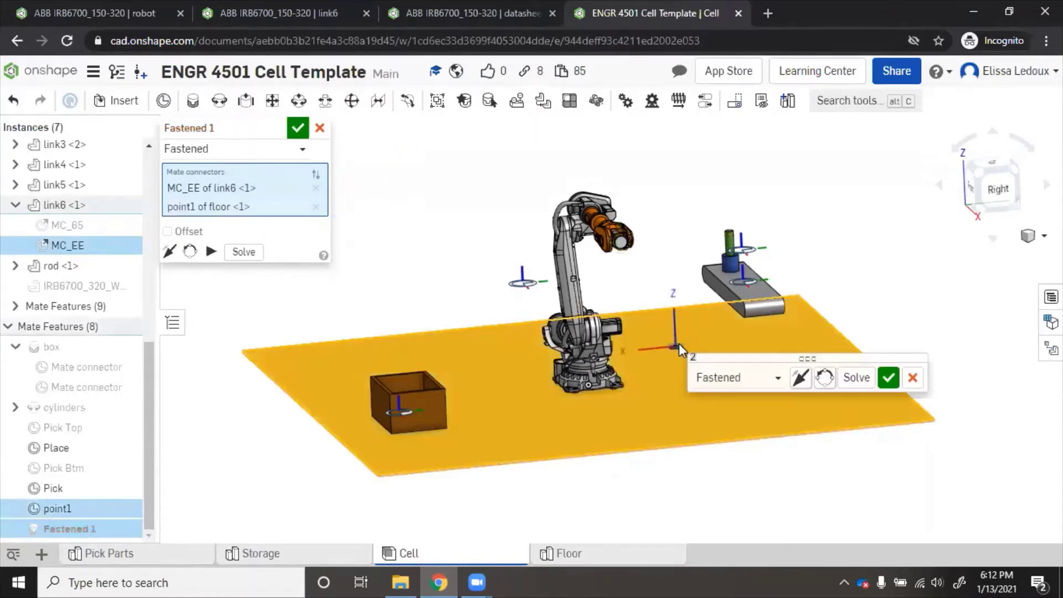
pyautogui.click(857, 377)
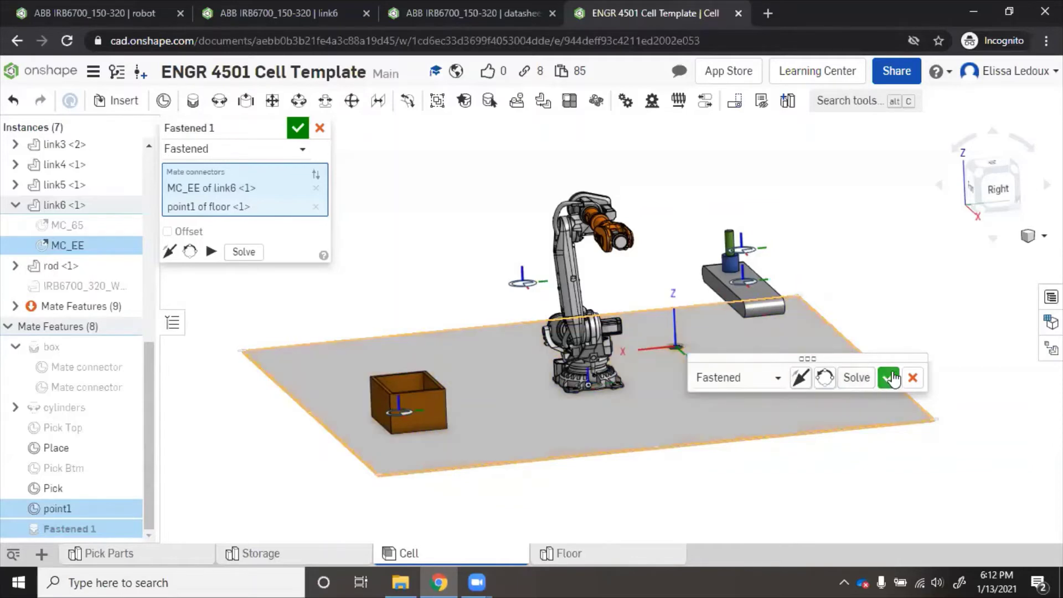
pyautogui.click(888, 377)
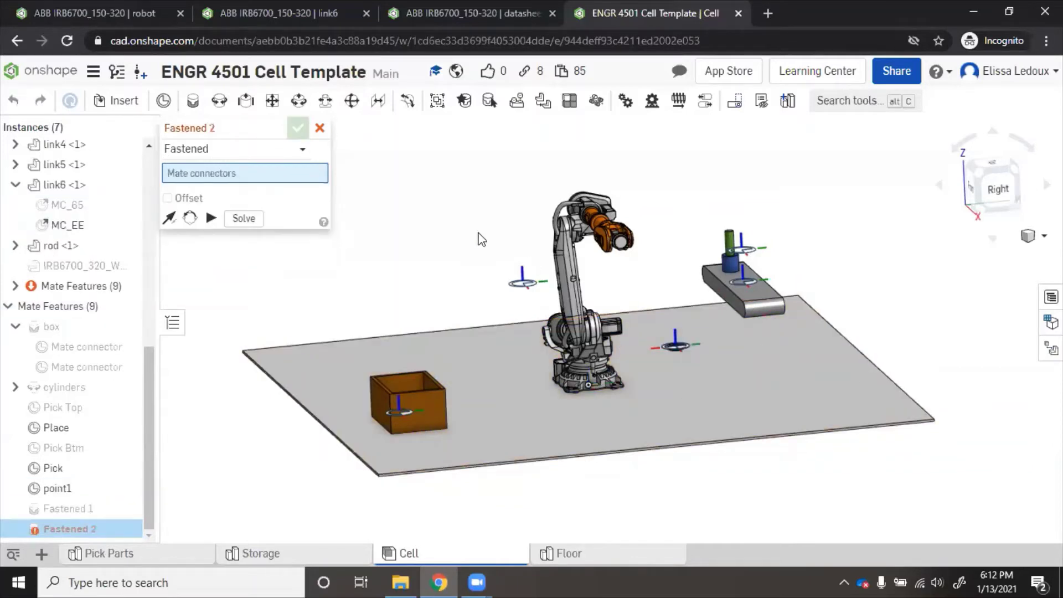
pyautogui.click(319, 128)
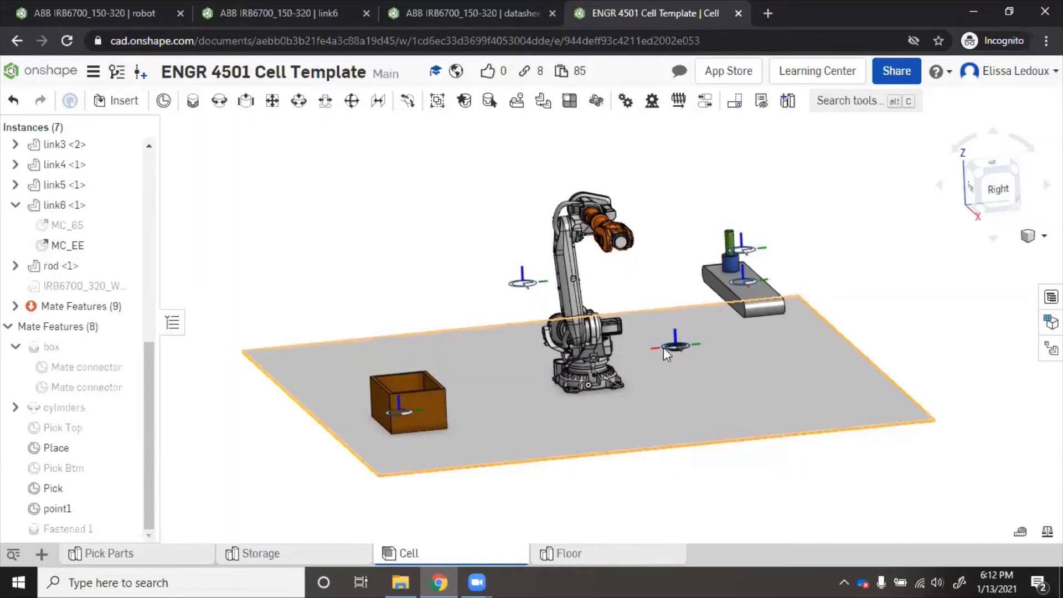
# - Orbit the view to inspect point1 hovering above the floor near the robot
pyautogui.press('Up')
pyautogui.press('Up')
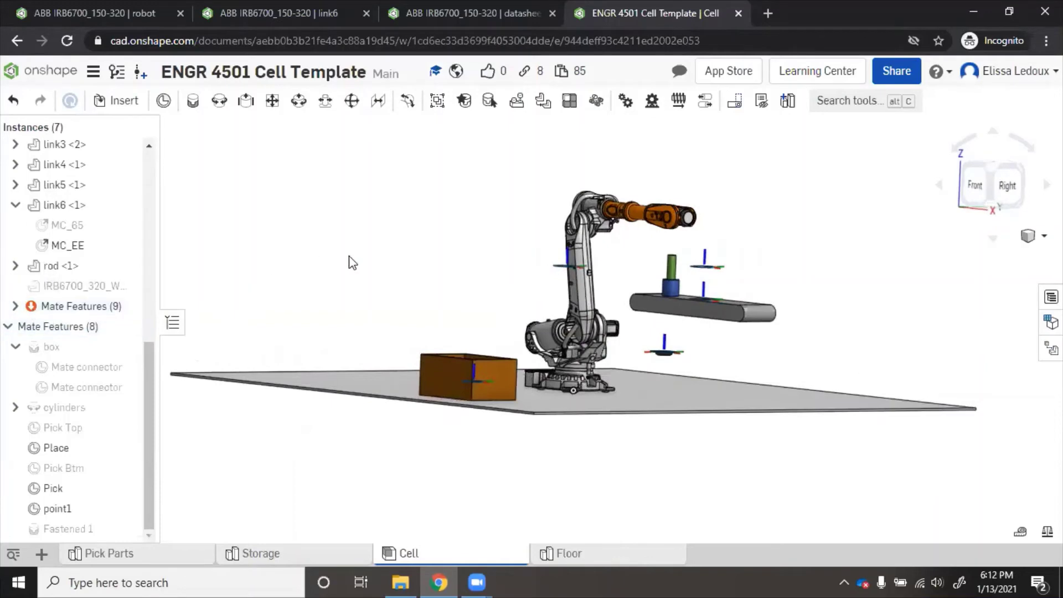
pyautogui.press('Down')
pyautogui.press('Up')
pyautogui.press('Up')
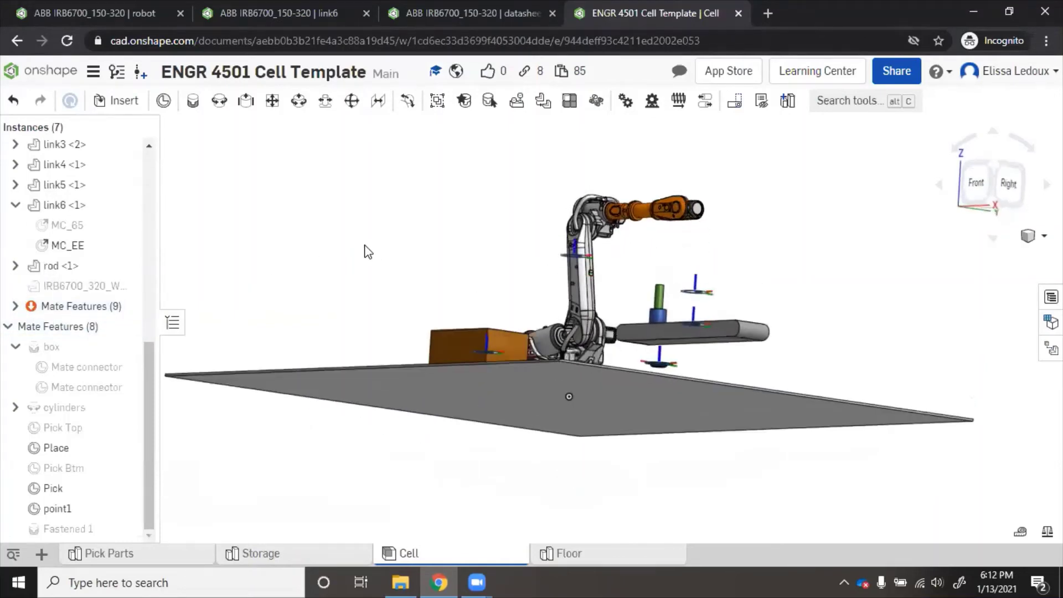
pyautogui.press('Down')
pyautogui.press('Down')
pyautogui.press('Down')
pyautogui.press('Left')
pyautogui.press('Left')
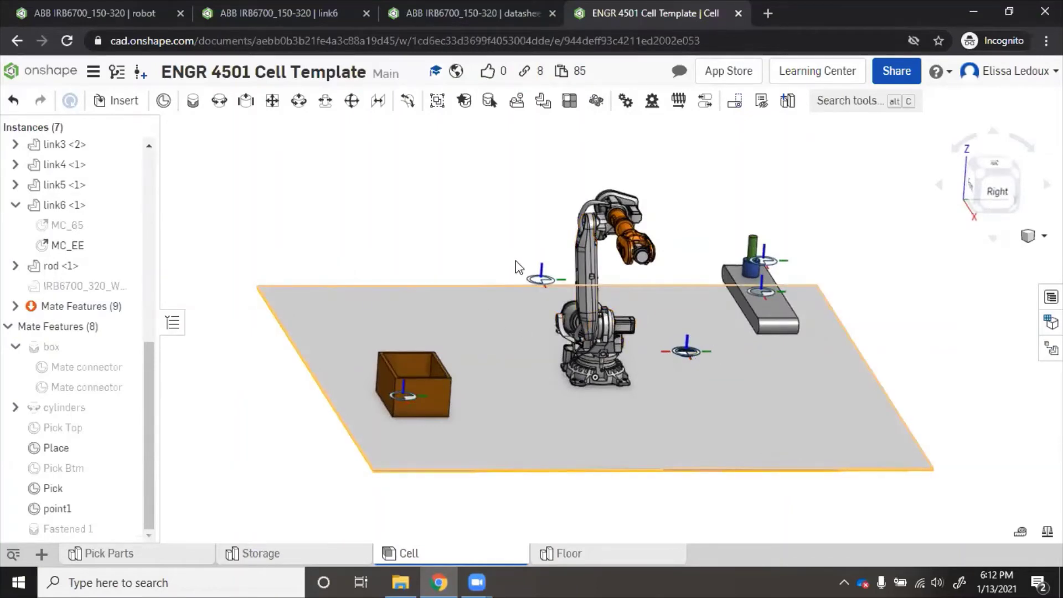
pyautogui.hotkey('shift', '4')
pyautogui.moveTo(509, 233); pyautogui.dragTo(612, 277, button='right')
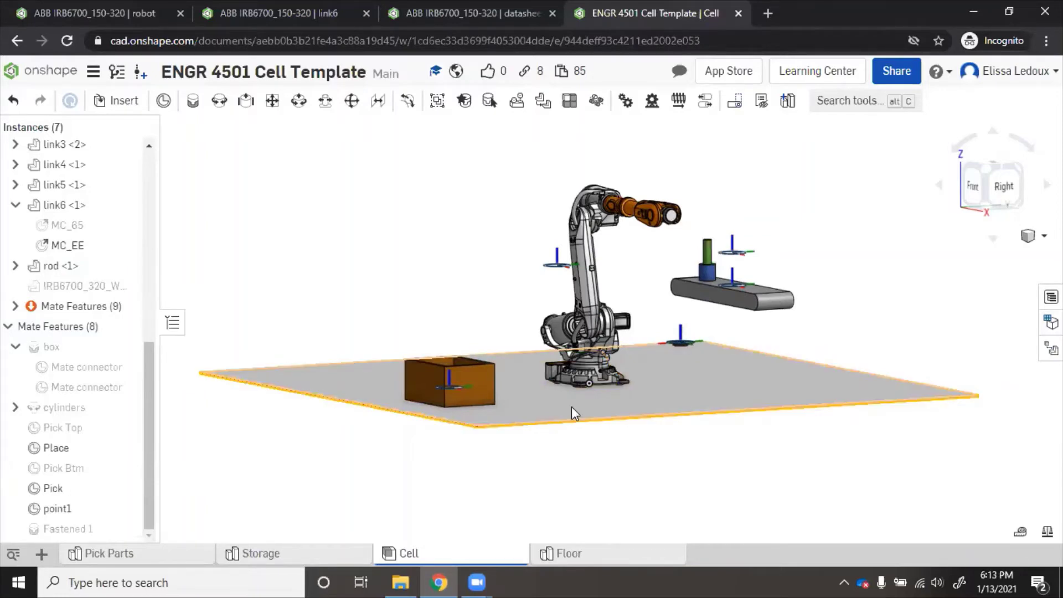
# - Undo the Fastened 1 mate and change point1's X offset to 1 m
pyautogui.hotkey('ctrl', 'z')
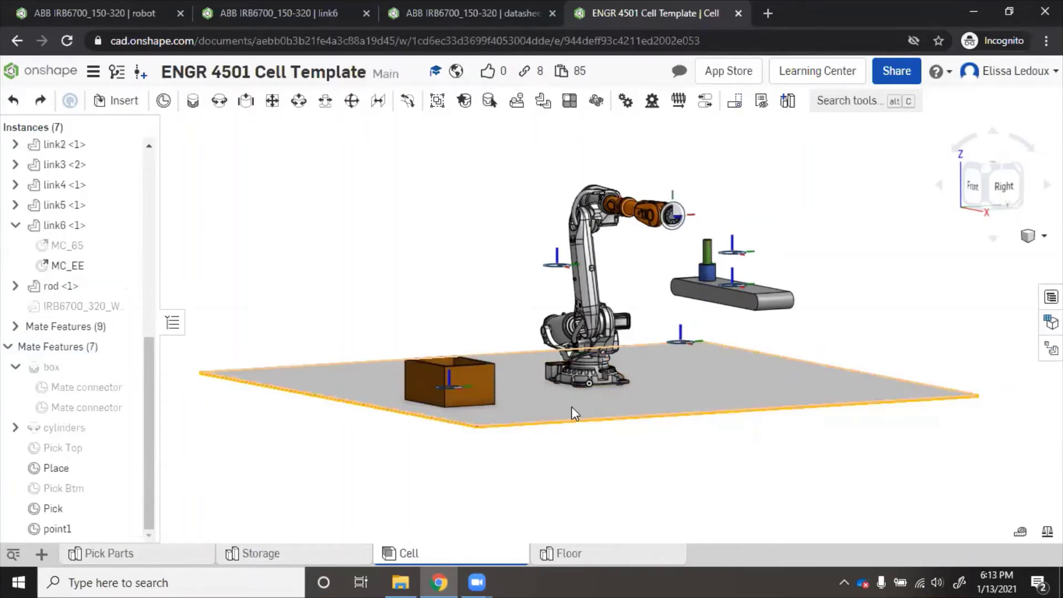
pyautogui.click(53, 528)
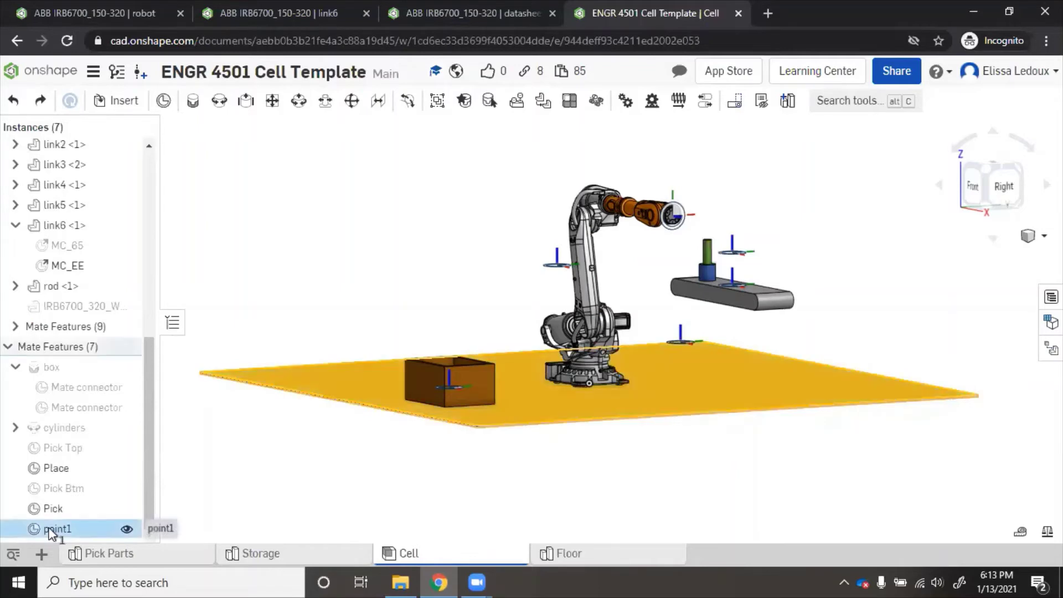
pyautogui.doubleClick(53, 529)
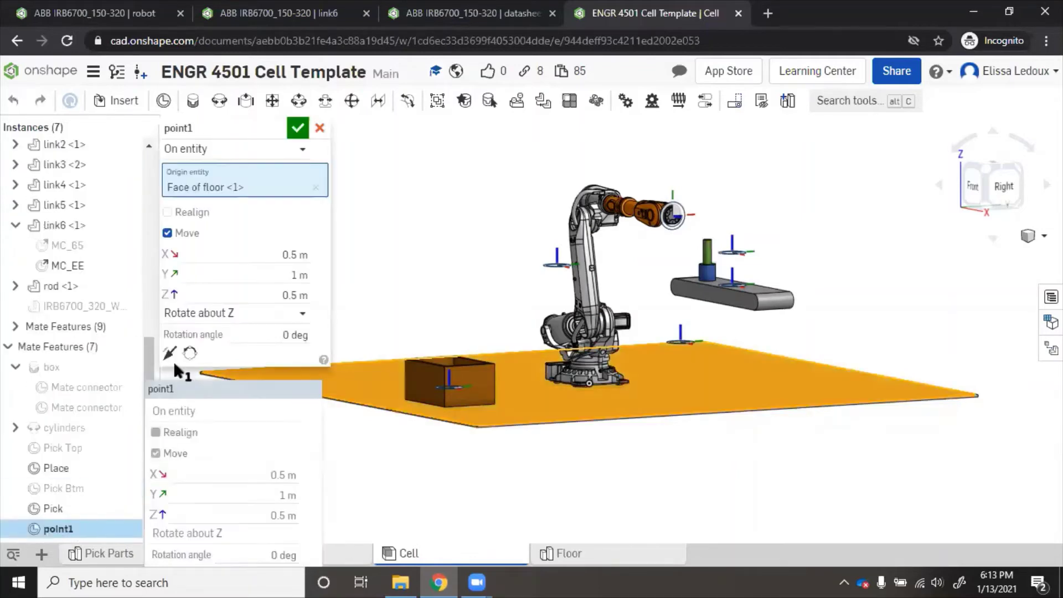
pyautogui.click(268, 258)
pyautogui.write('1')
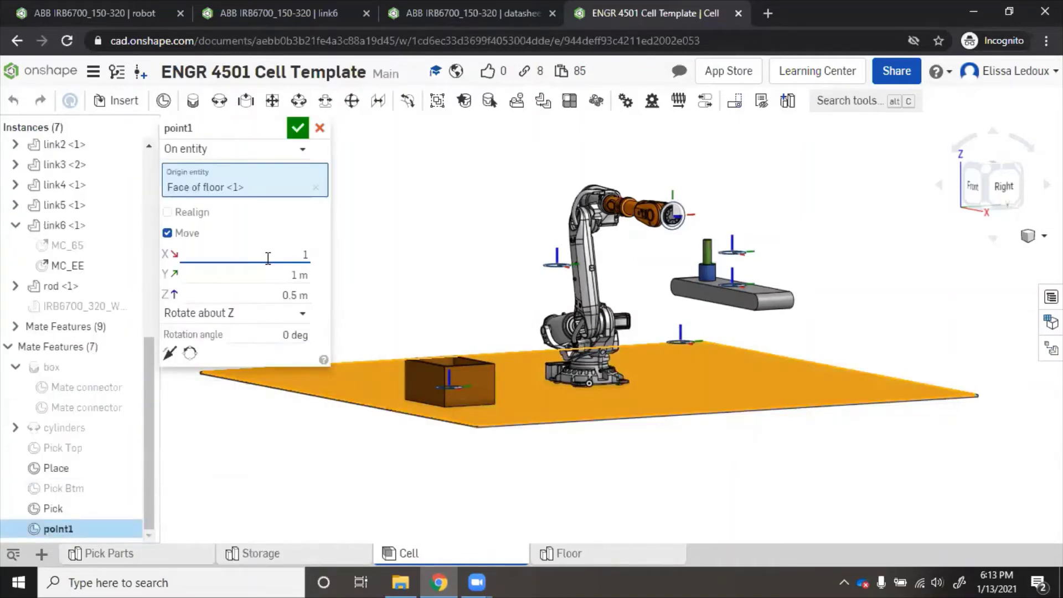
pyautogui.click(298, 128)
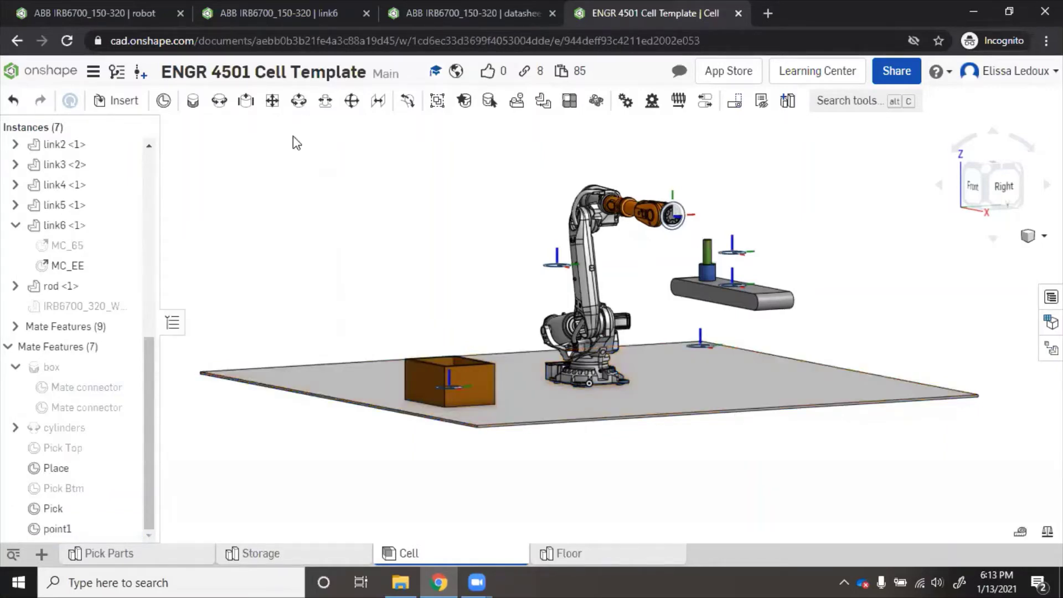
# - Fasten link6's MC_EE connector to point1 on the floor and solve it as Fastened 1
pyautogui.click(194, 102)
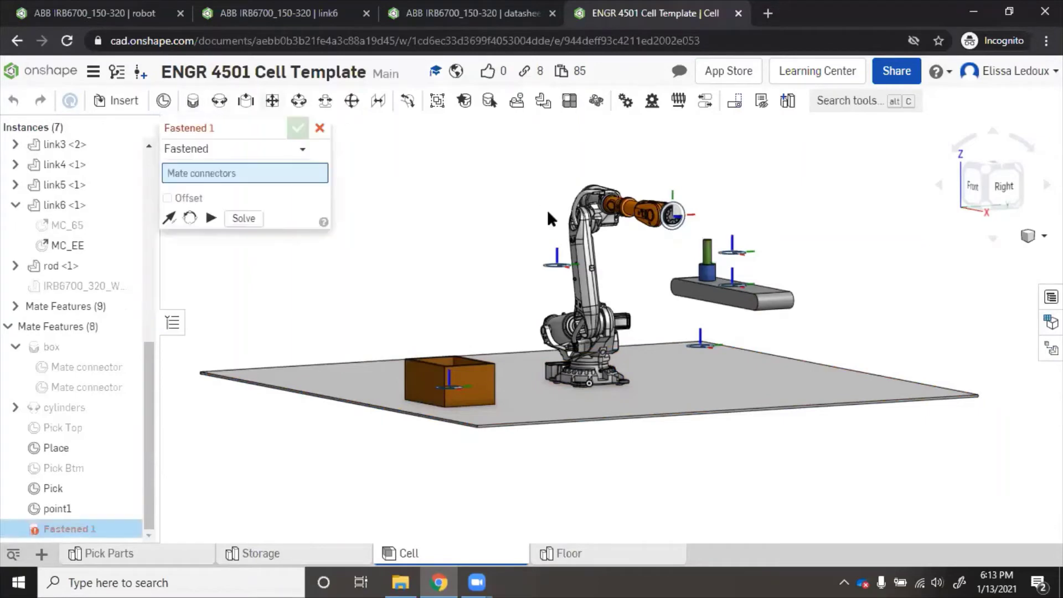
pyautogui.click(681, 217)
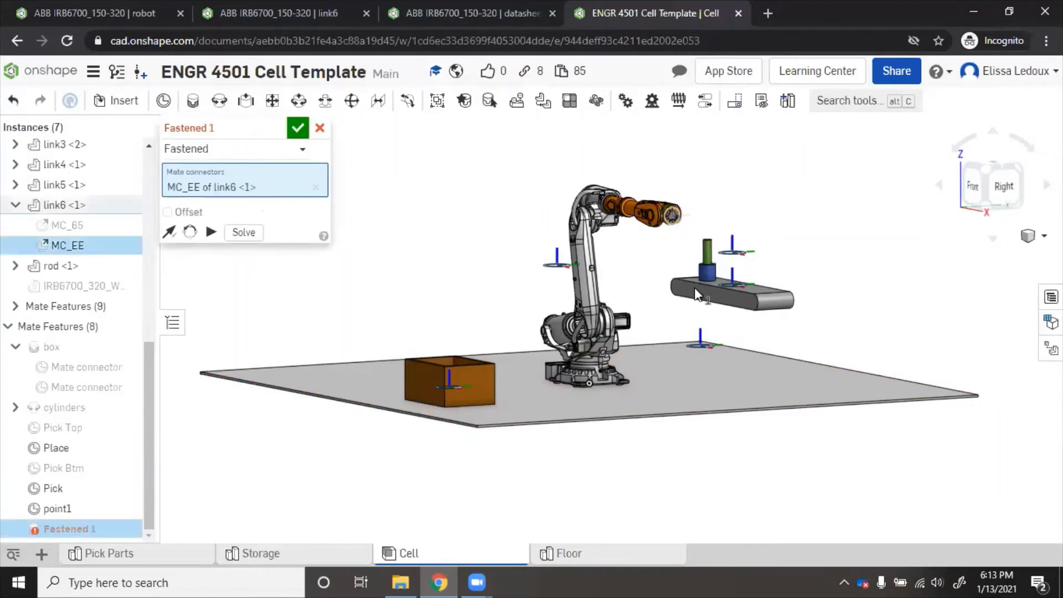
pyautogui.click(702, 345)
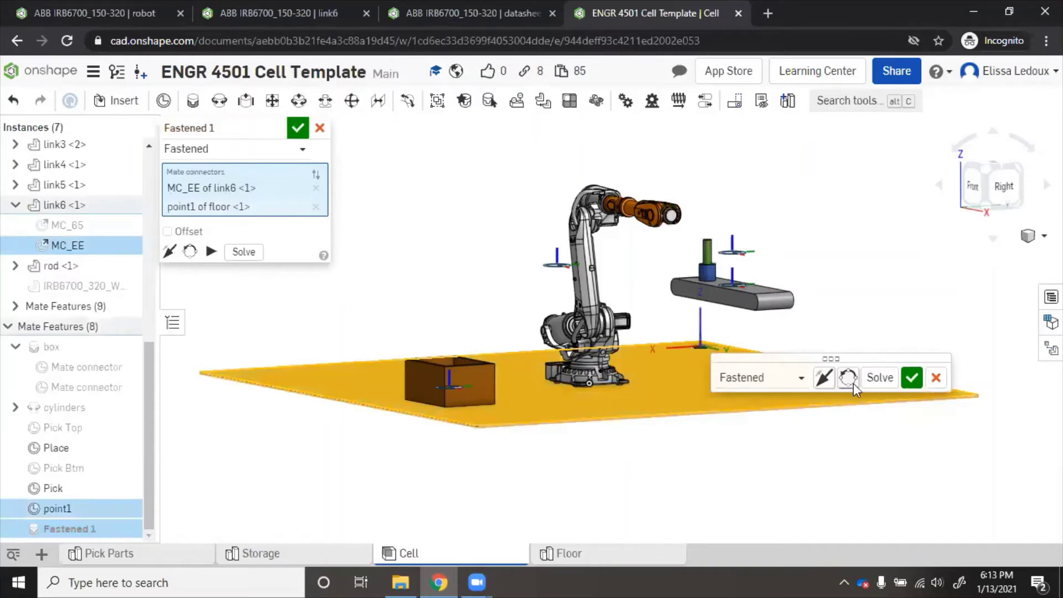
pyautogui.click(876, 379)
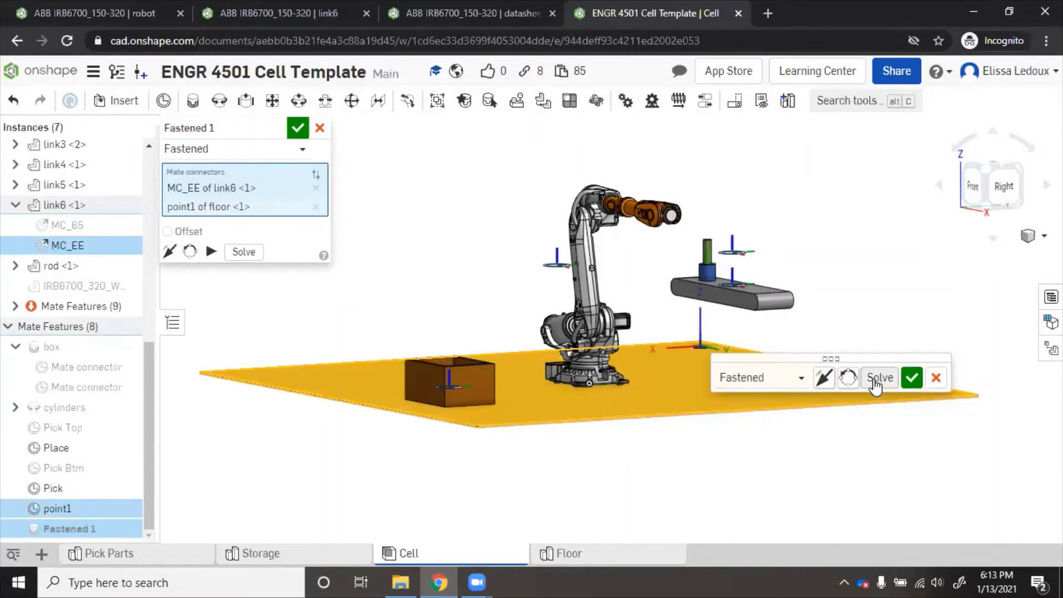
pyautogui.click(912, 379)
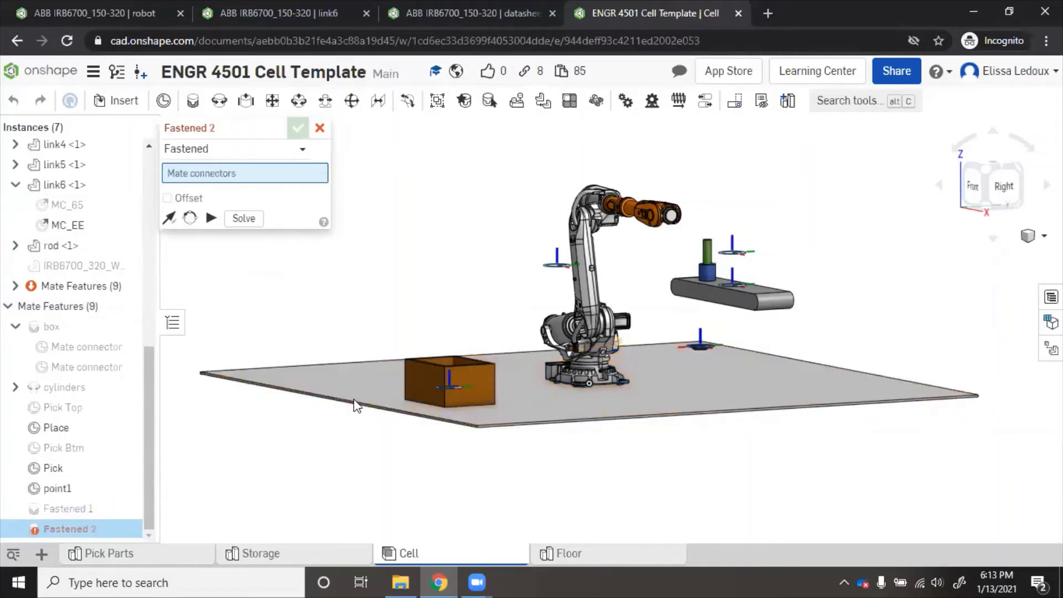
# - Discard the empty Fastened 2 mate and reopen point1 to inspect it at X 1, Y 1, Z 0.5 m
pyautogui.click(320, 128)
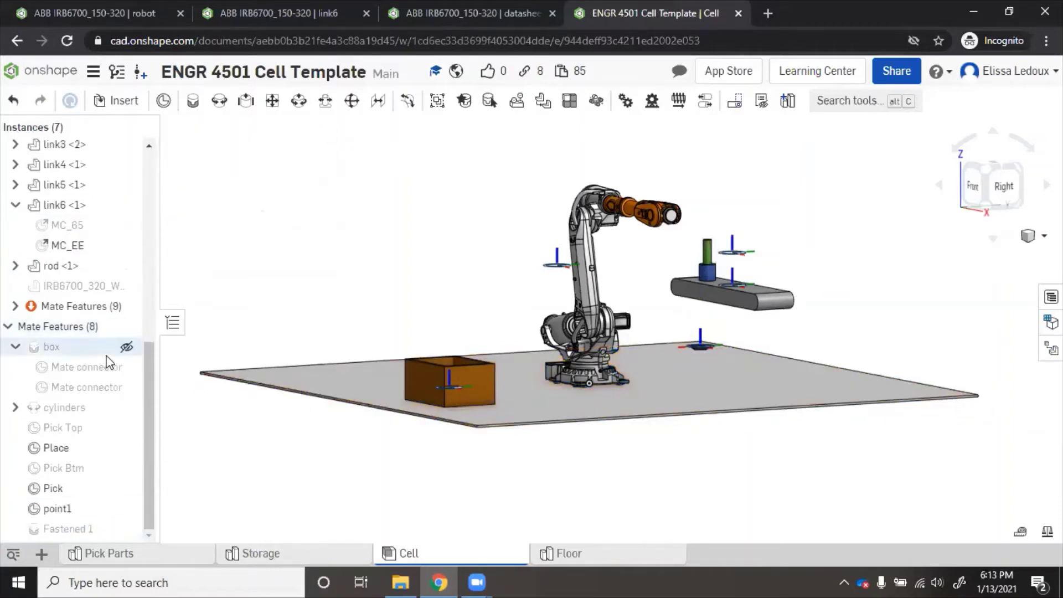
pyautogui.click(69, 506)
pyautogui.doubleClick(68, 504)
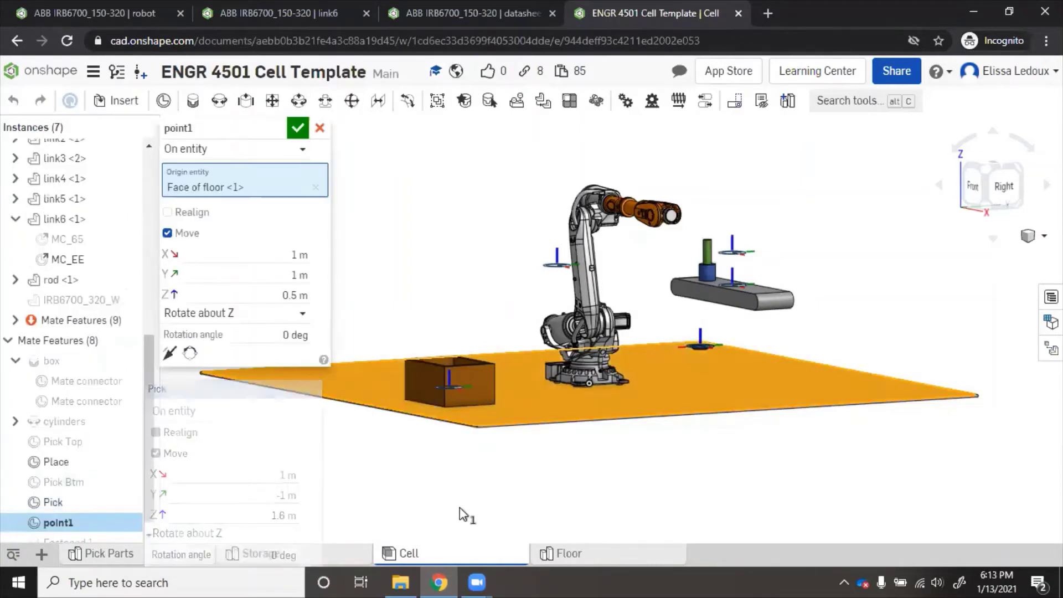
pyautogui.moveTo(676, 443); pyautogui.dragTo(699, 346, button='right')
pyautogui.scroll(-3, 698, 349)
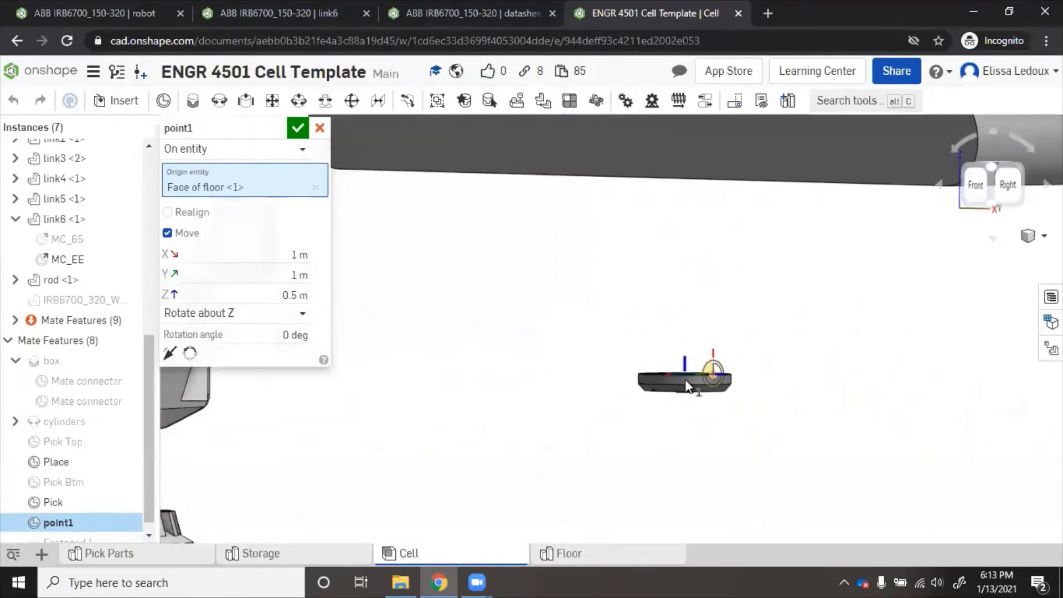
pyautogui.scroll(5, 692, 365)
pyautogui.scroll(5, 687, 381)
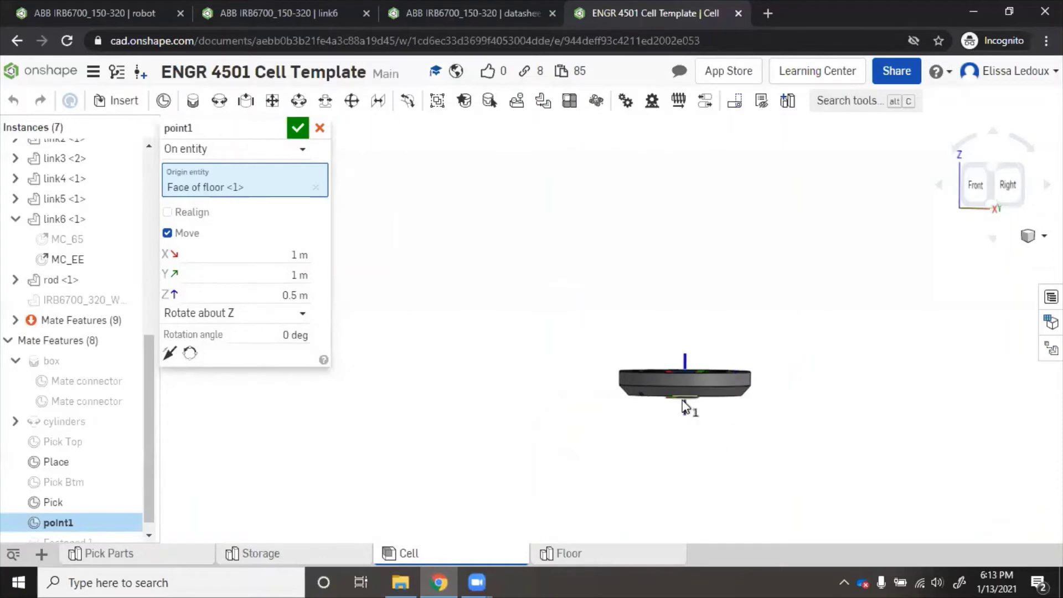
pyautogui.scroll(-4, 509, 410)
pyautogui.scroll(-3, 509, 411)
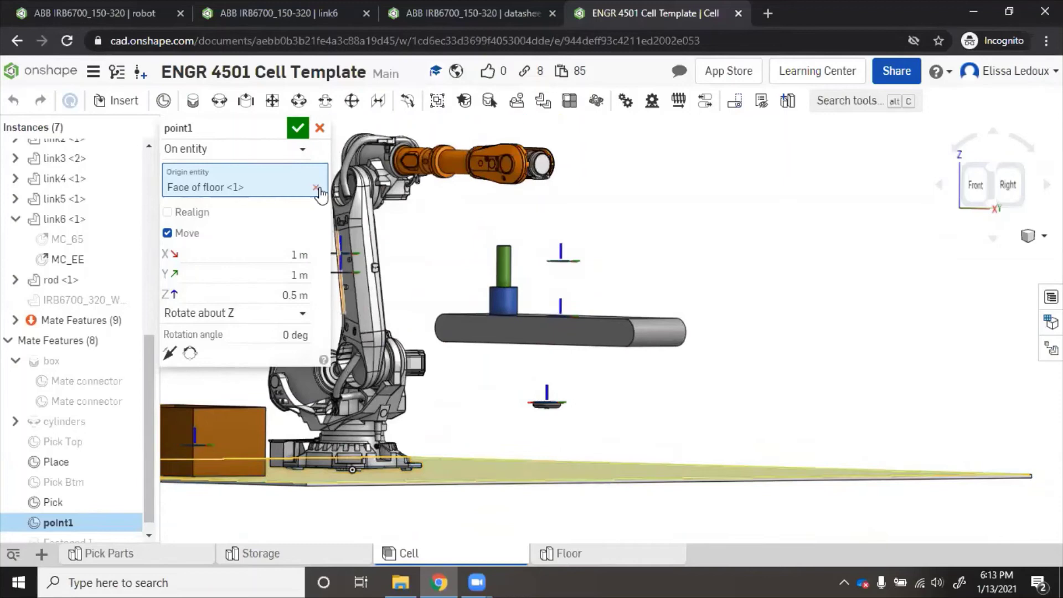
pyautogui.scroll(-5, 713, 214)
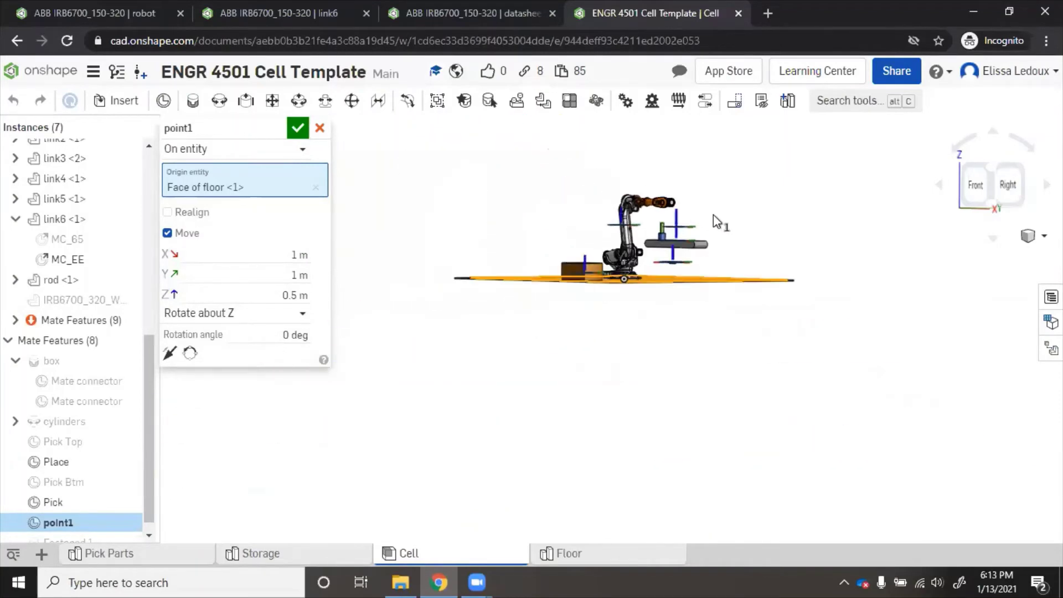
pyautogui.scroll(3, 714, 215)
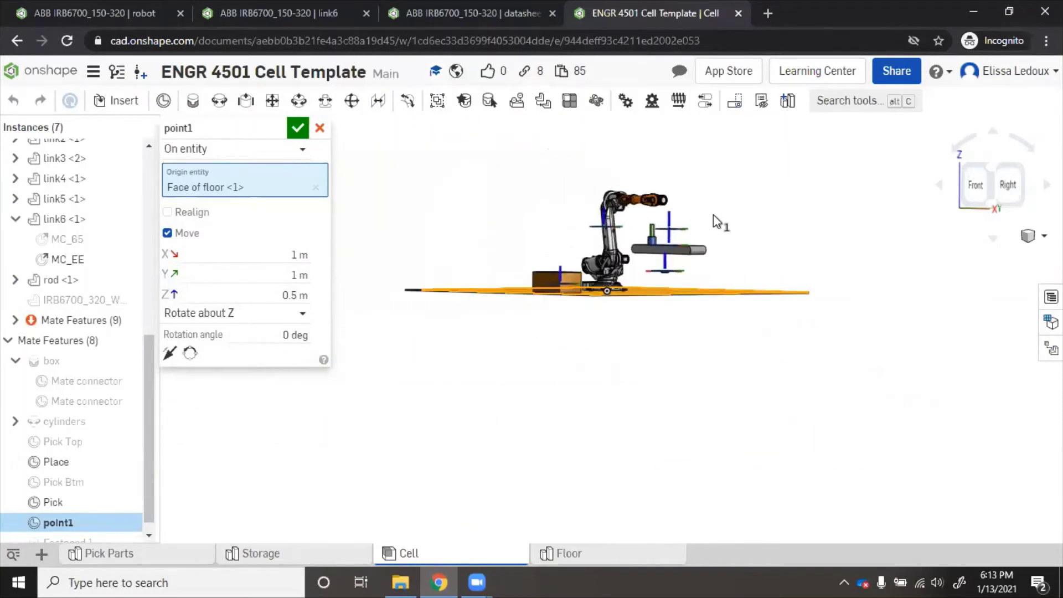
# - Close the point1 edit unchanged and flip the primary axis of the Fastened 1 mate
pyautogui.click(320, 127)
pyautogui.scroll(-1, 61, 505)
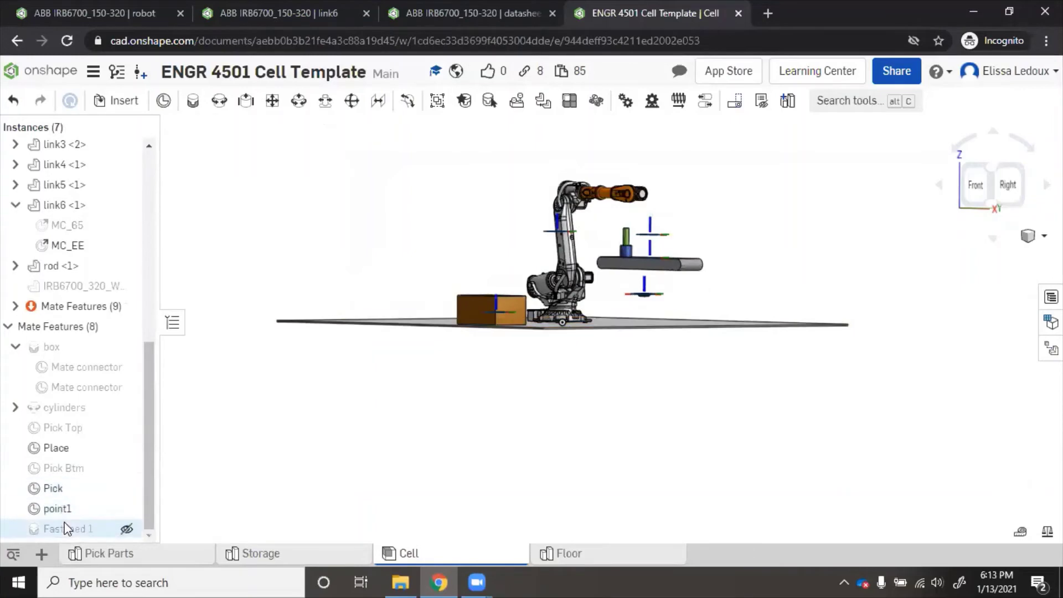
pyautogui.doubleClick(65, 528)
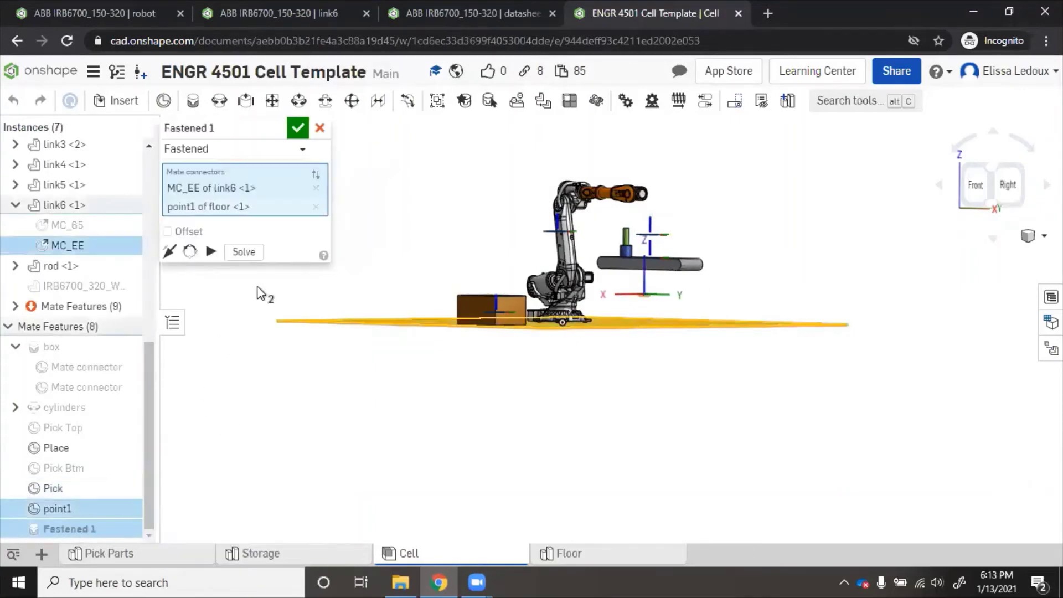
pyautogui.click(170, 252)
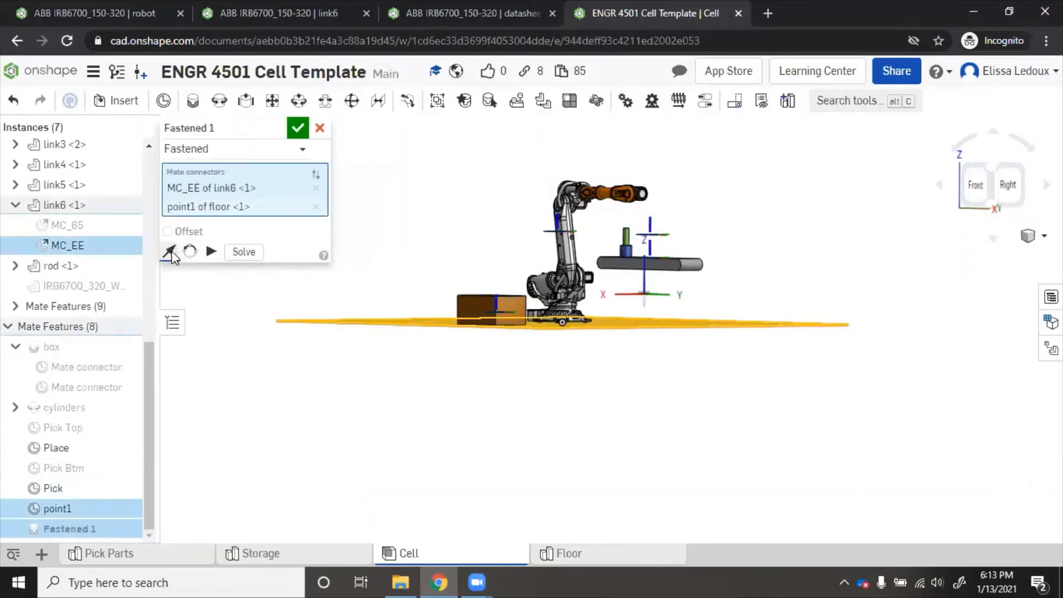
pyautogui.click(299, 129)
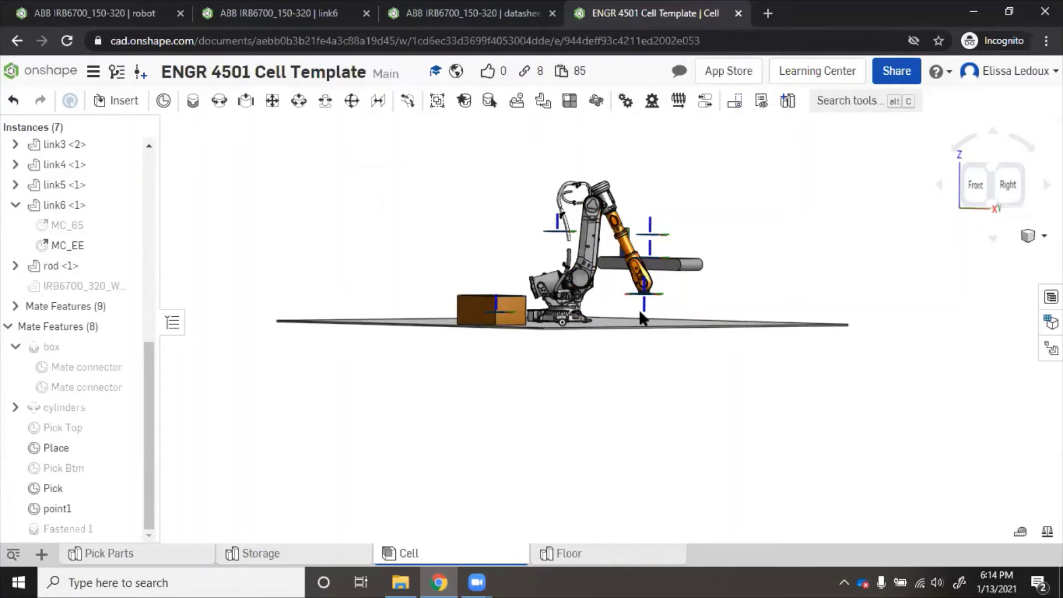
# - Save the robot's current reaching pose as the named position pose1
pyautogui.click(734, 102)
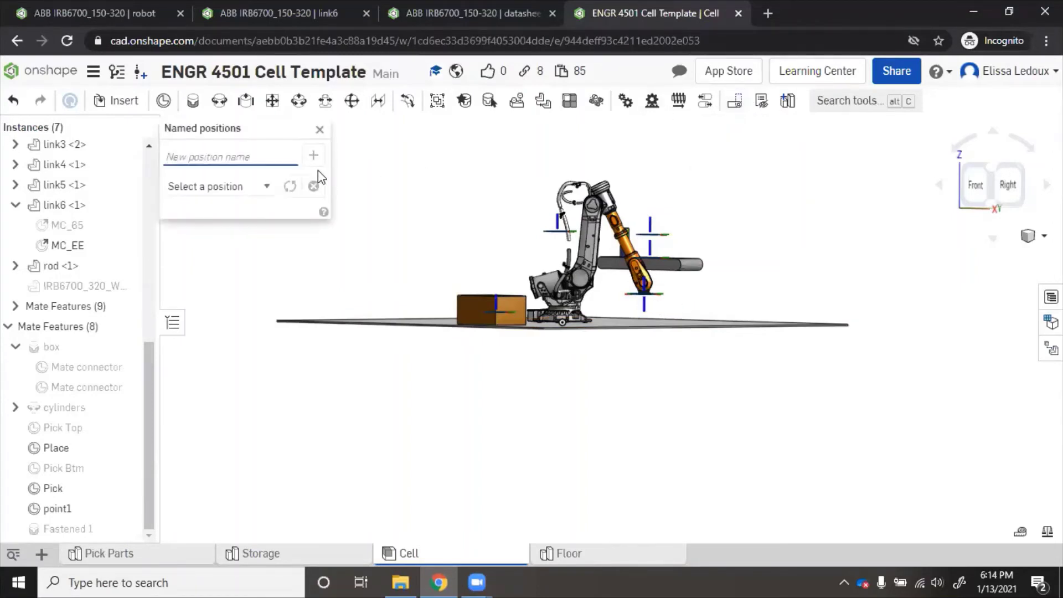
pyautogui.write('pose1')
pyautogui.click(314, 156)
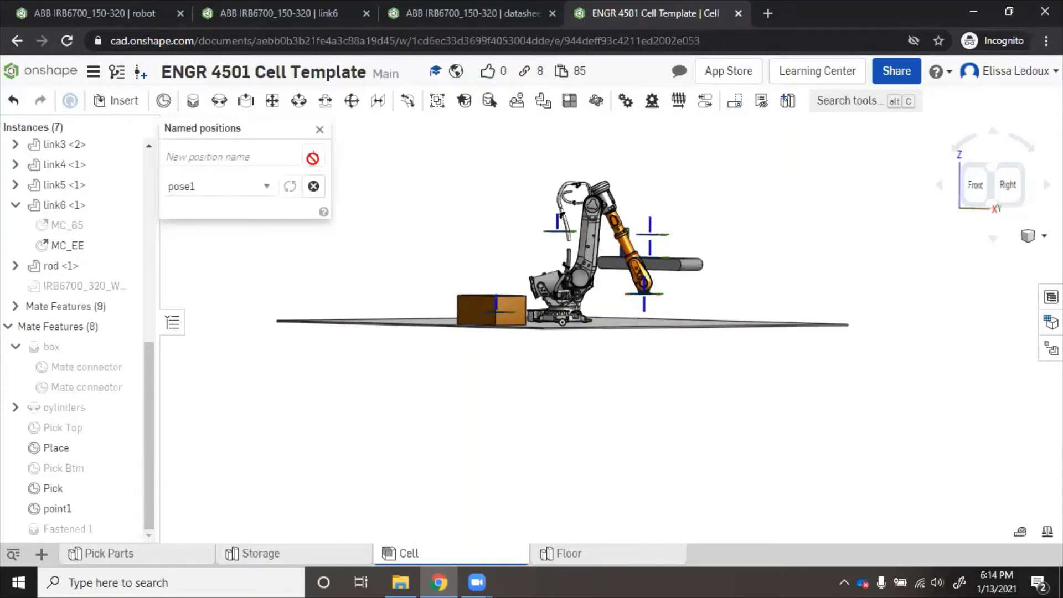
pyautogui.click(319, 130)
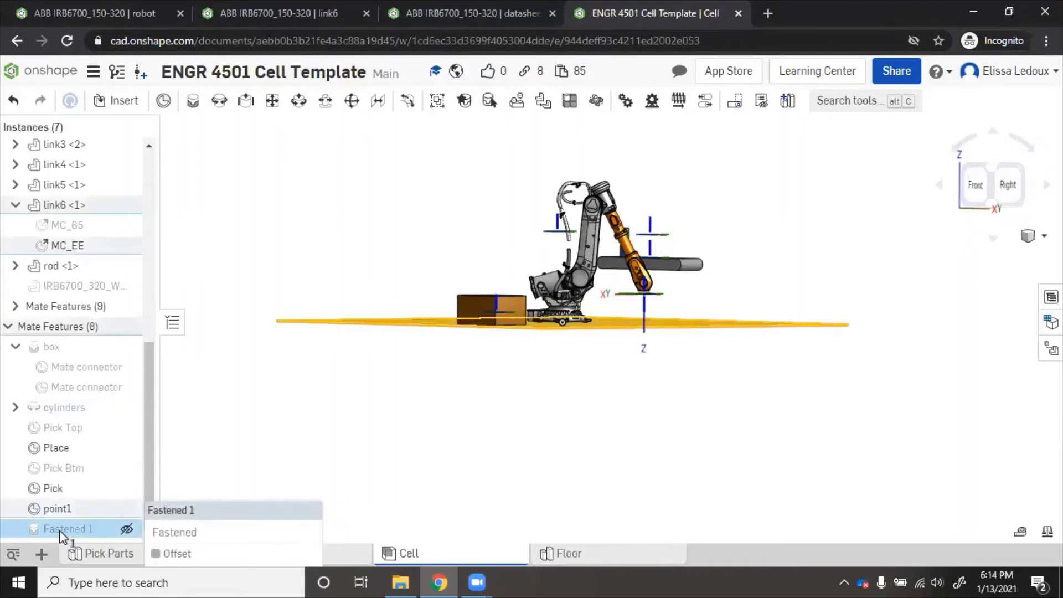
# - Delete the temporary Fastened 1 mate and return the robot to the home position
pyautogui.press('Delete')
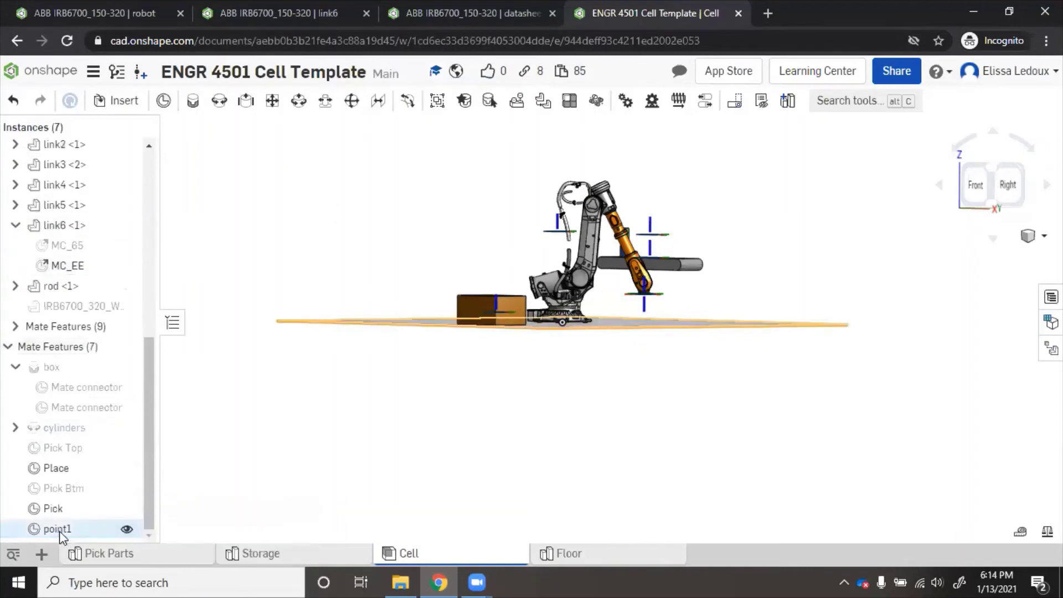
pyautogui.click(732, 103)
pyautogui.click(257, 185)
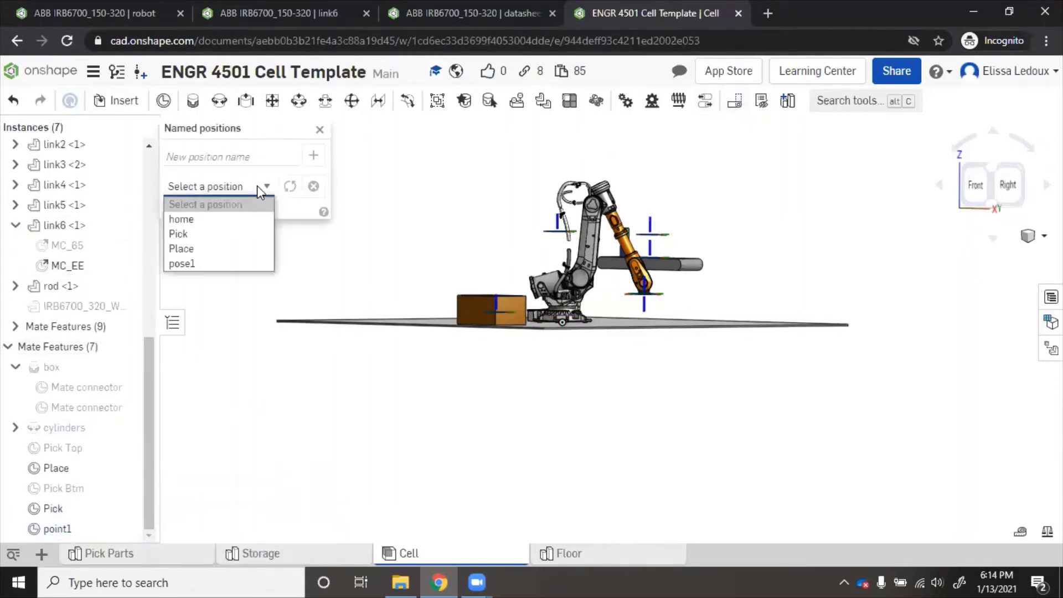
pyautogui.click(241, 219)
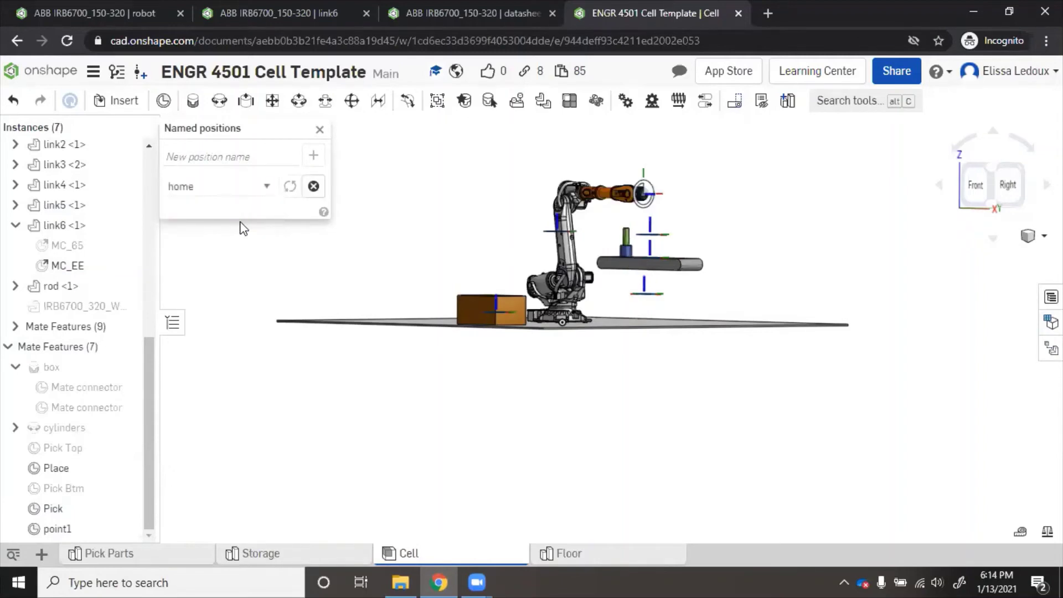
pyautogui.click(320, 130)
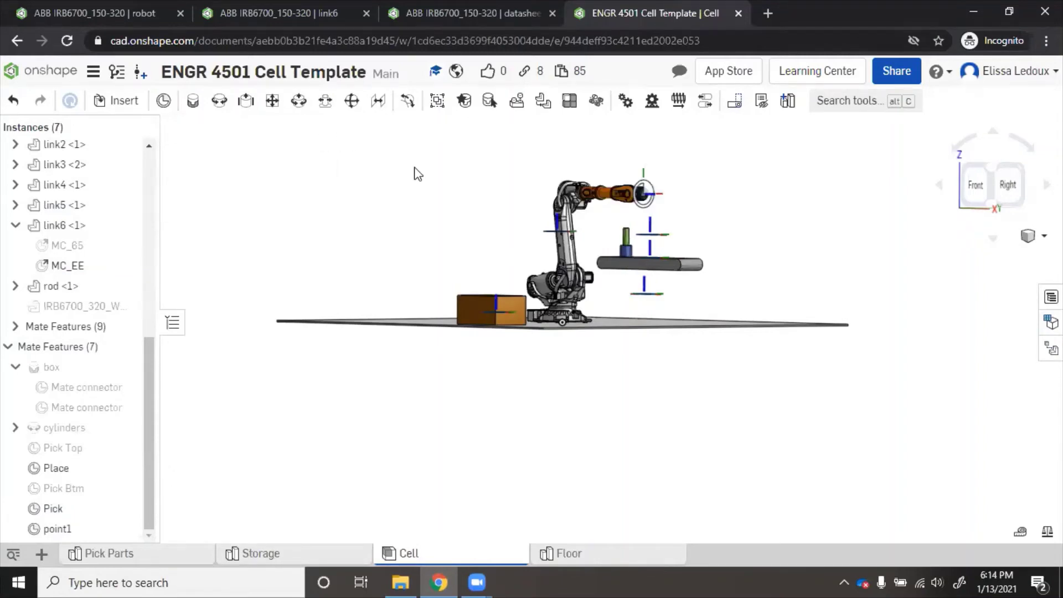
pyautogui.moveTo(413, 173); pyautogui.dragTo(390, 182, button='right')
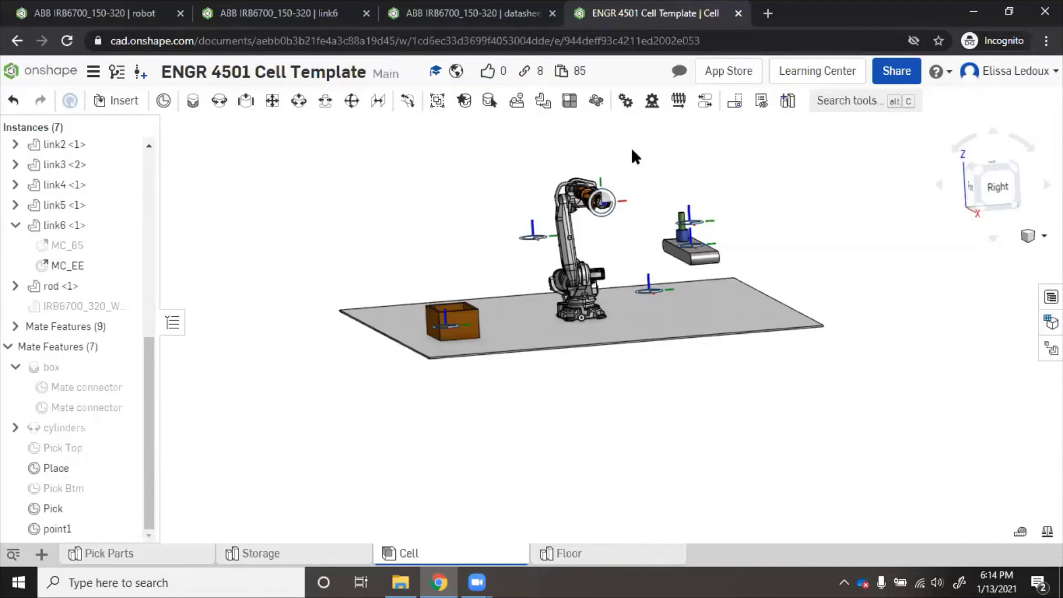
# - Apply the saved Pick pose to the robot, then switch it back to home
pyautogui.click(741, 103)
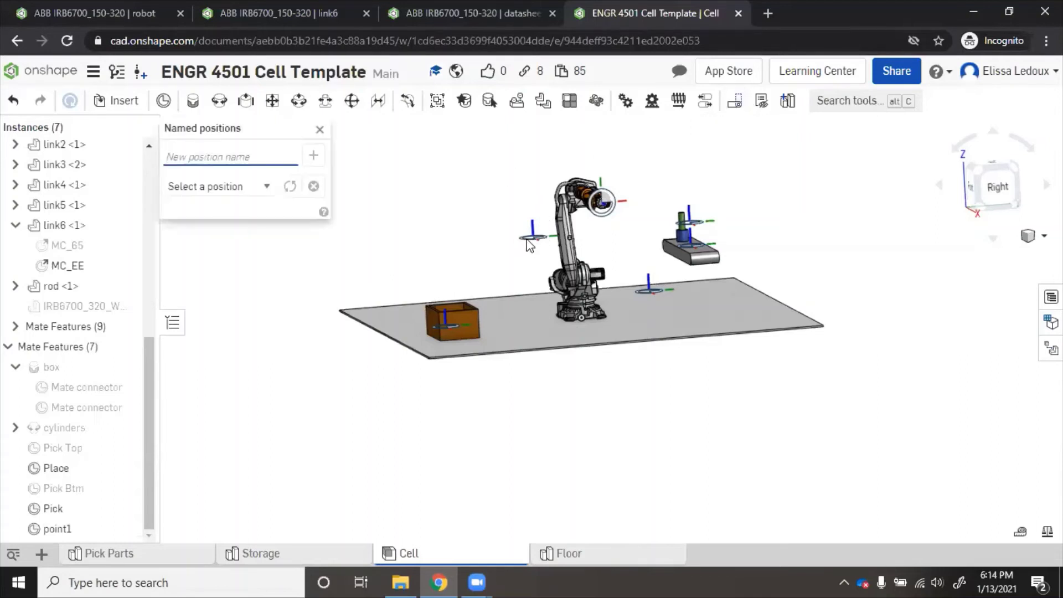
pyautogui.click(260, 188)
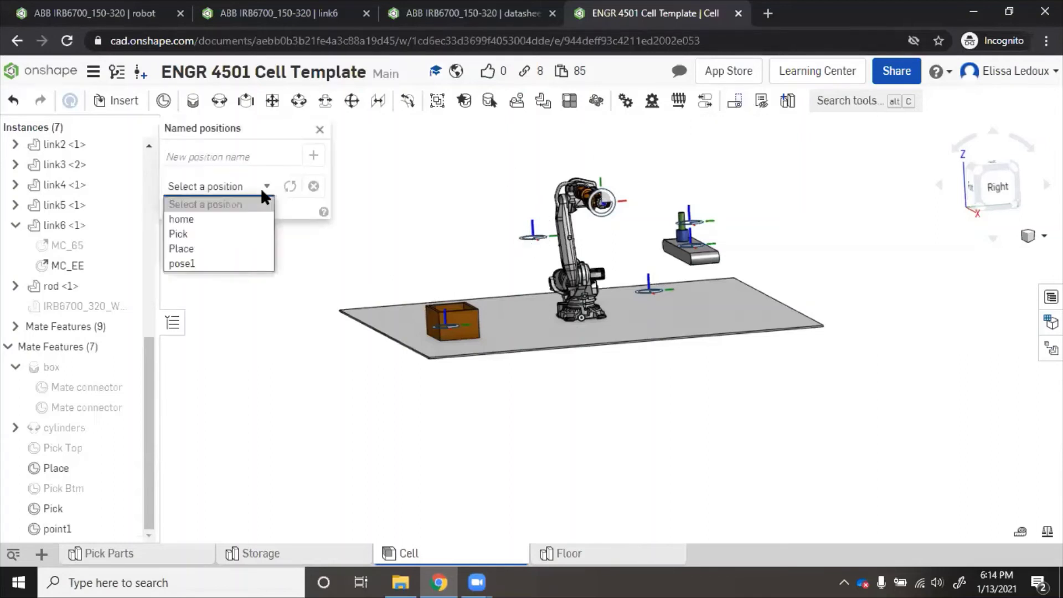
pyautogui.click(256, 234)
pyautogui.click(280, 150)
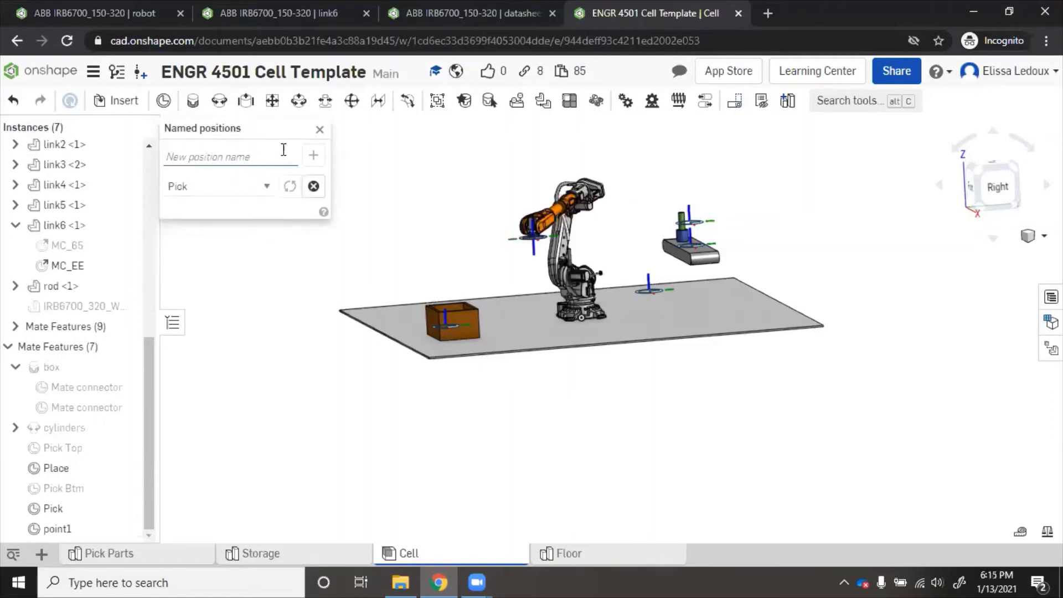
pyautogui.click(259, 198)
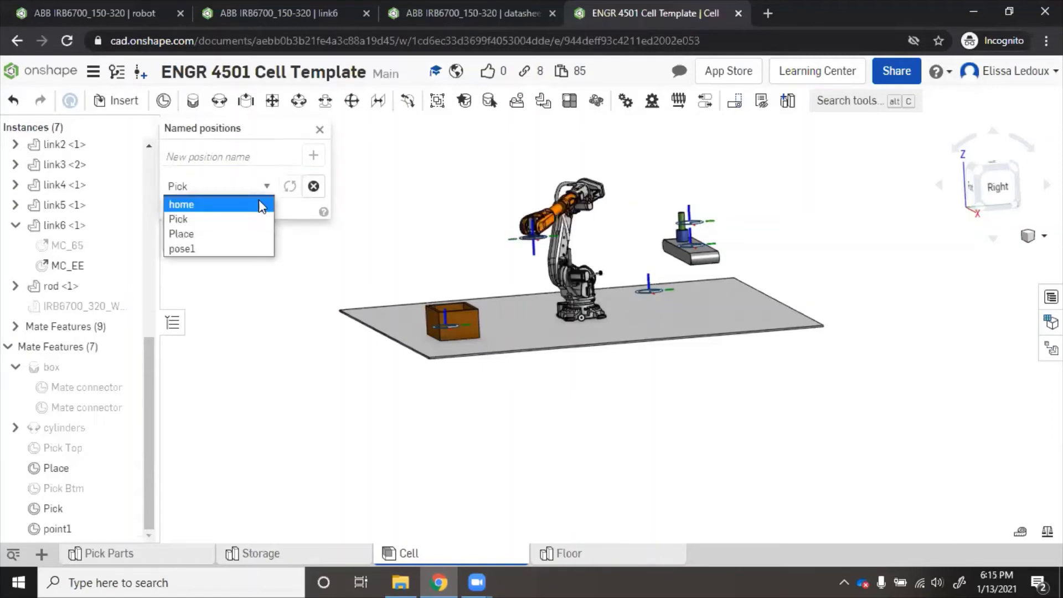
pyautogui.click(260, 204)
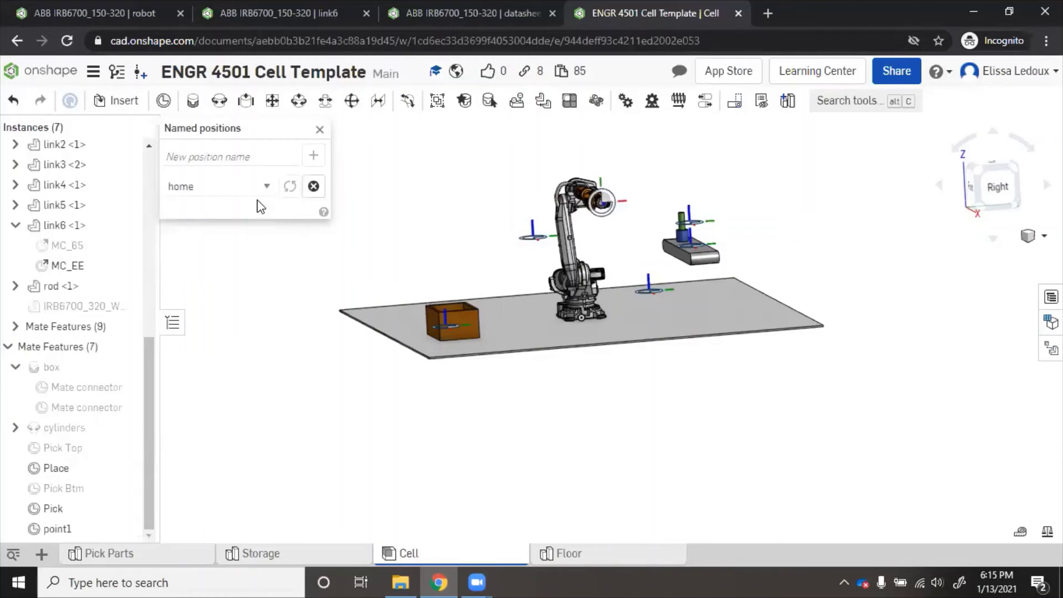
pyautogui.click(319, 131)
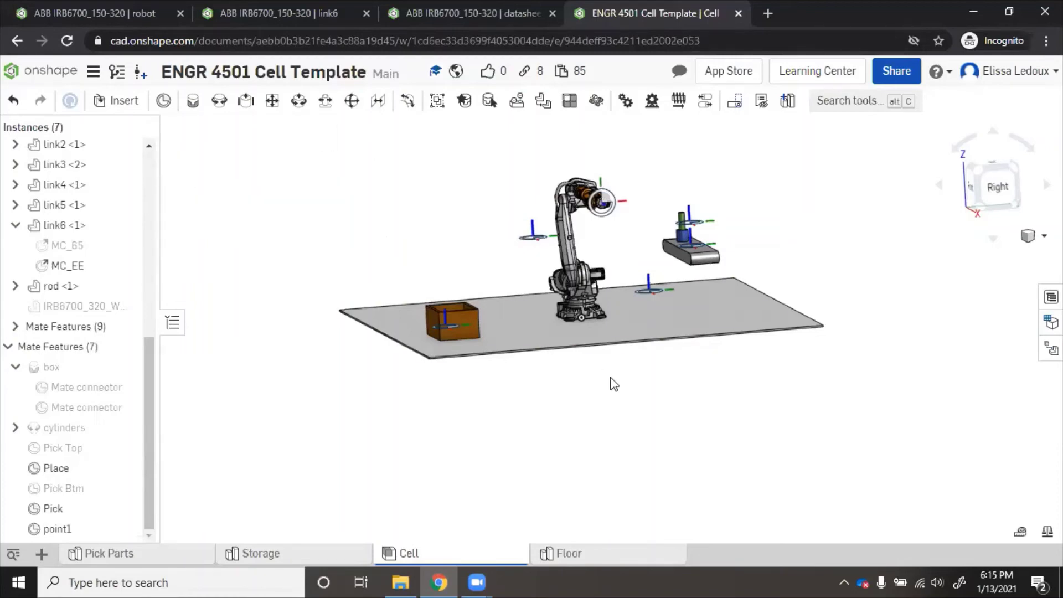
# - Select the Place mate connector at X 0, Y 2, Z 1.5 m above the conveyor
pyautogui.scroll(-3, 625, 388)
pyautogui.scroll(2, 626, 388)
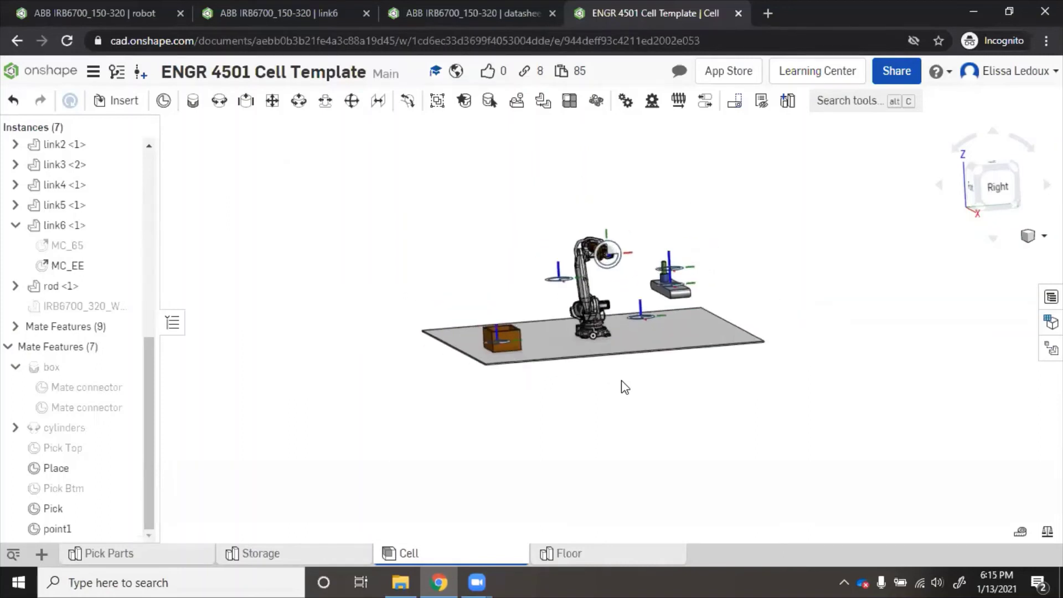
pyautogui.moveTo(486, 266)
pyautogui.mouseDown(button='right')
pyautogui.moveTo(511, 249)
pyautogui.moveTo(486, 267)
pyautogui.moveTo(497, 258)
pyautogui.mouseUp(button='right')
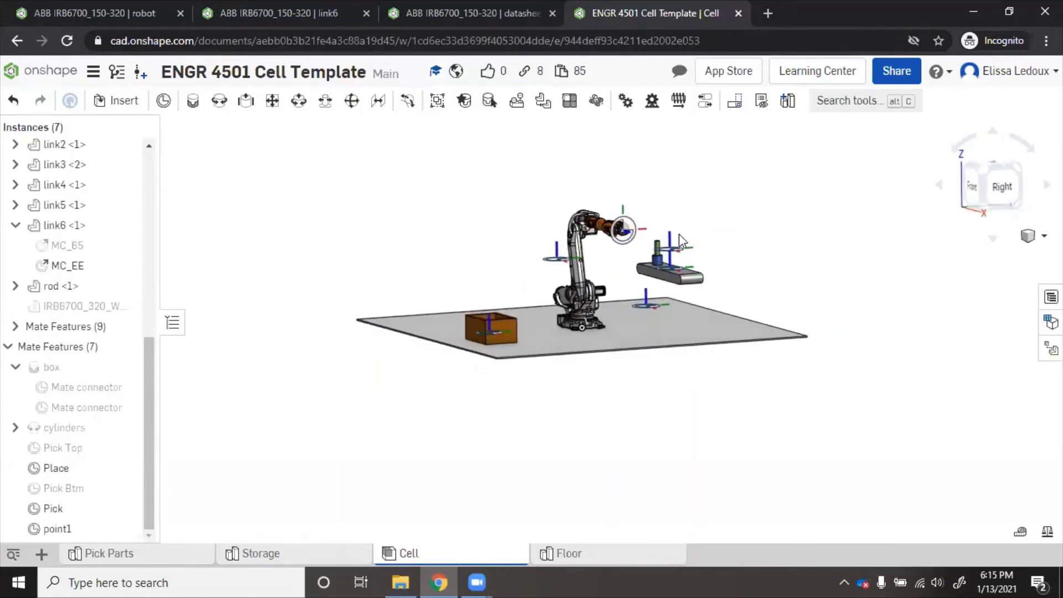
pyautogui.click(677, 252)
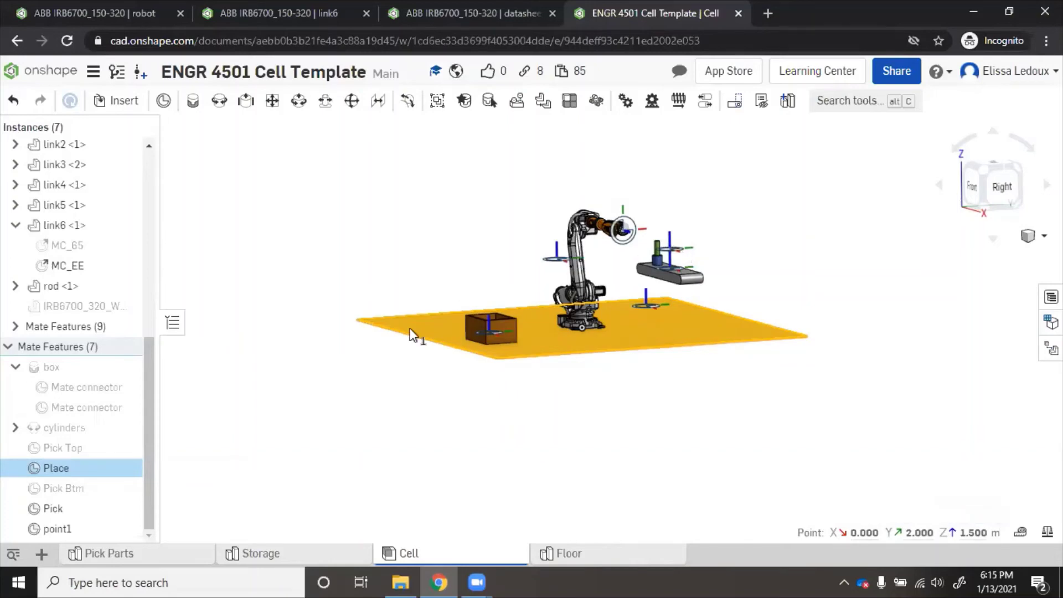
pyautogui.moveTo(74, 470)
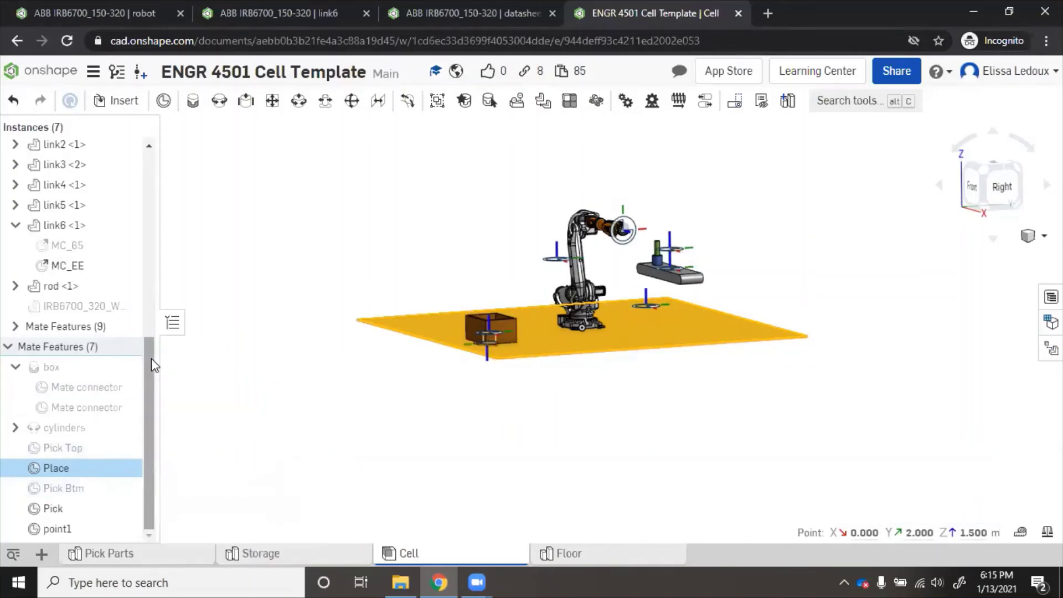
# - Fasten link6's MC_EE to the Place connector with the primary axis flipped, bringing the arm over the cylinders
pyautogui.click(197, 102)
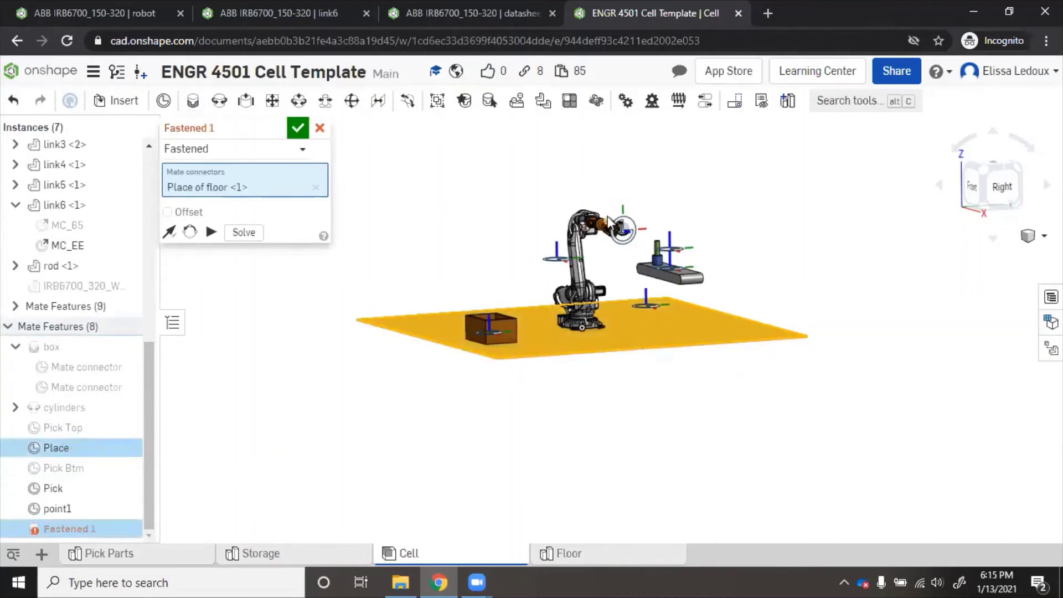
pyautogui.click(623, 230)
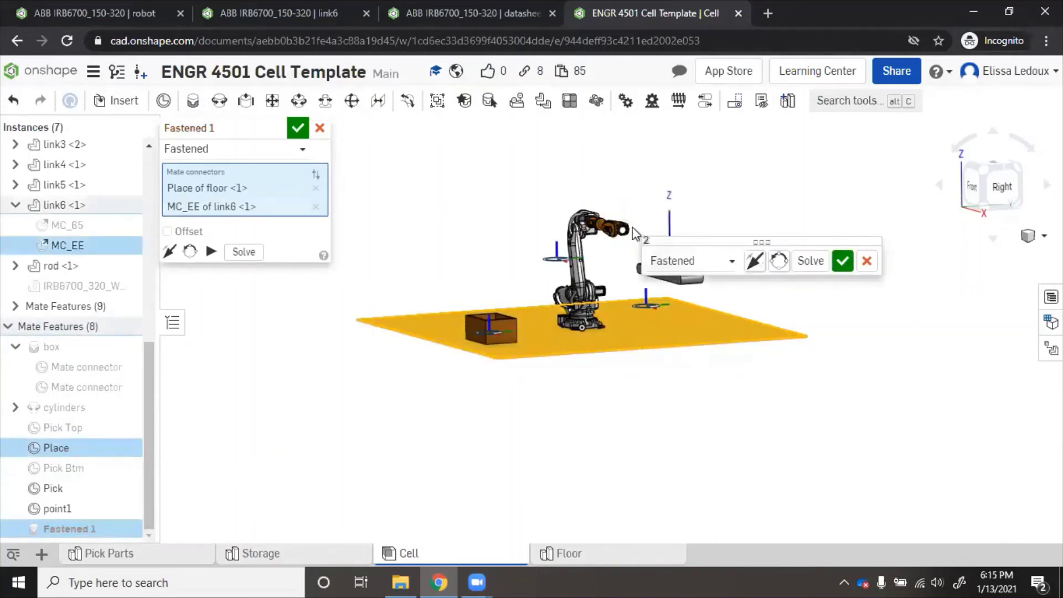
pyautogui.click(317, 187)
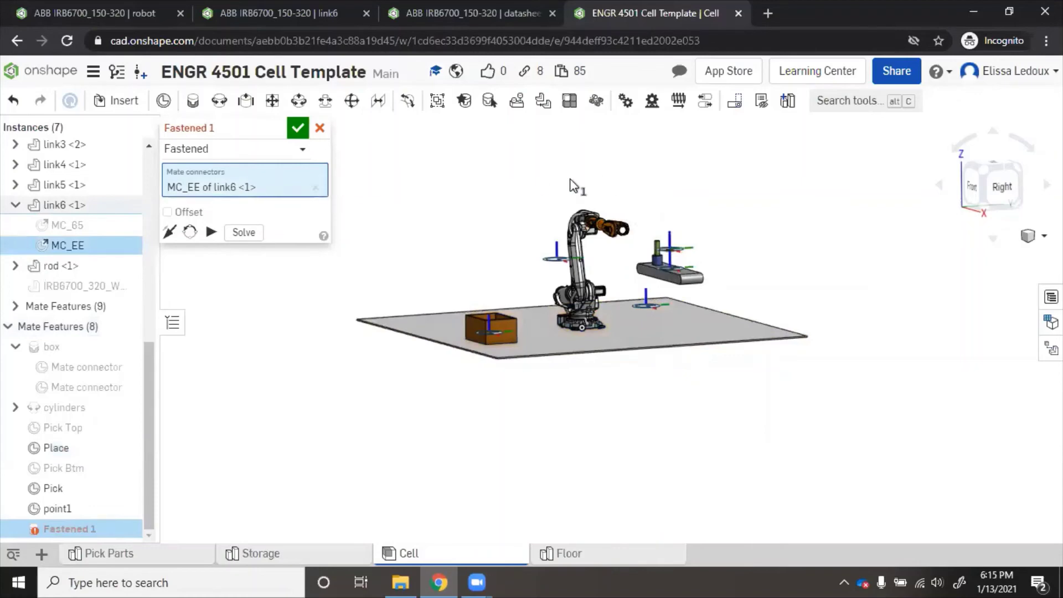
pyautogui.click(681, 250)
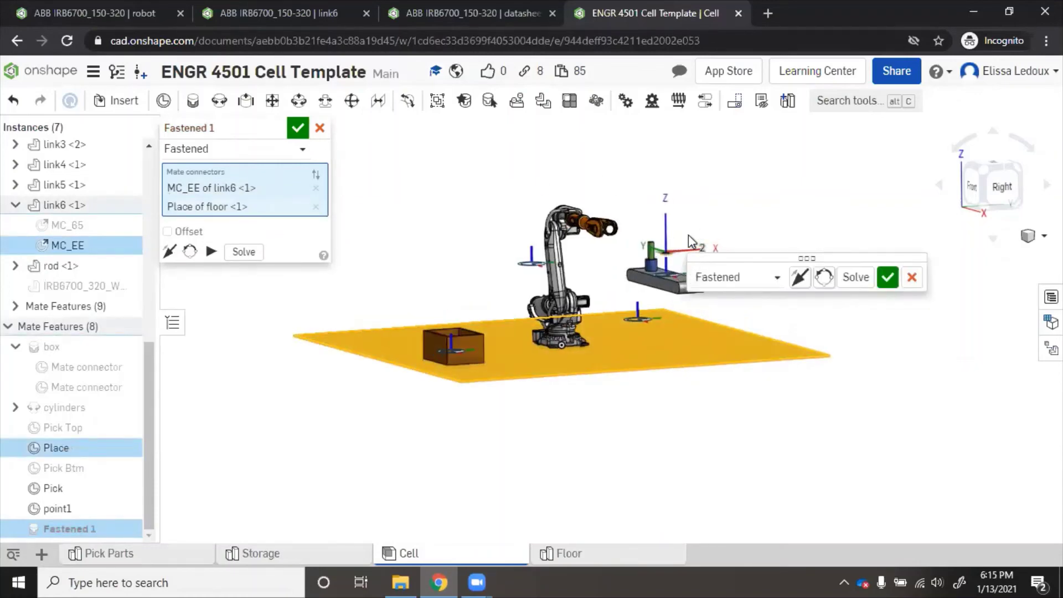
pyautogui.scroll(6, 688, 235)
pyautogui.scroll(-5, 688, 234)
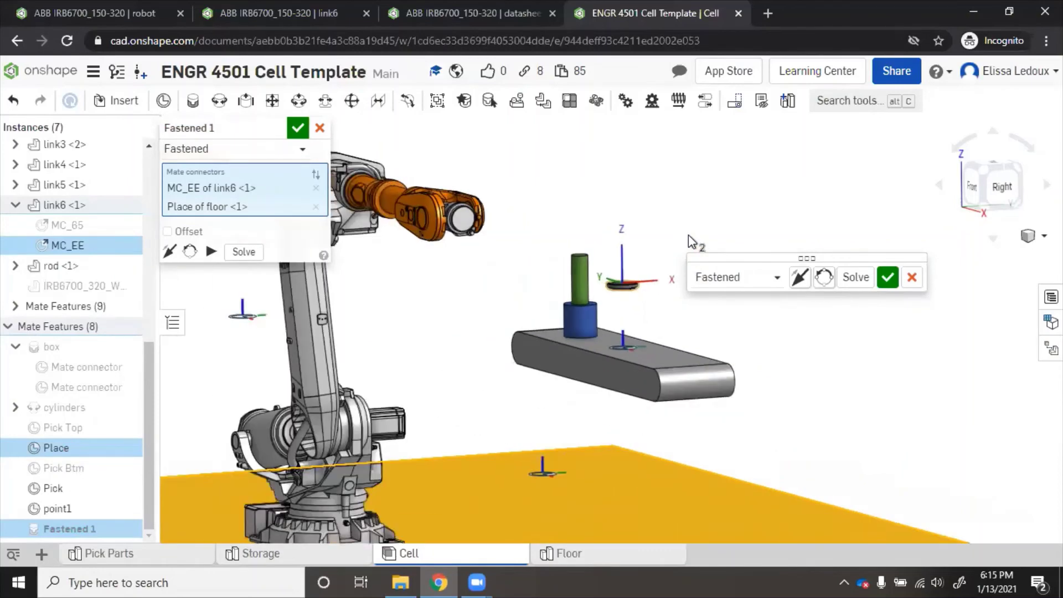
pyautogui.click(800, 276)
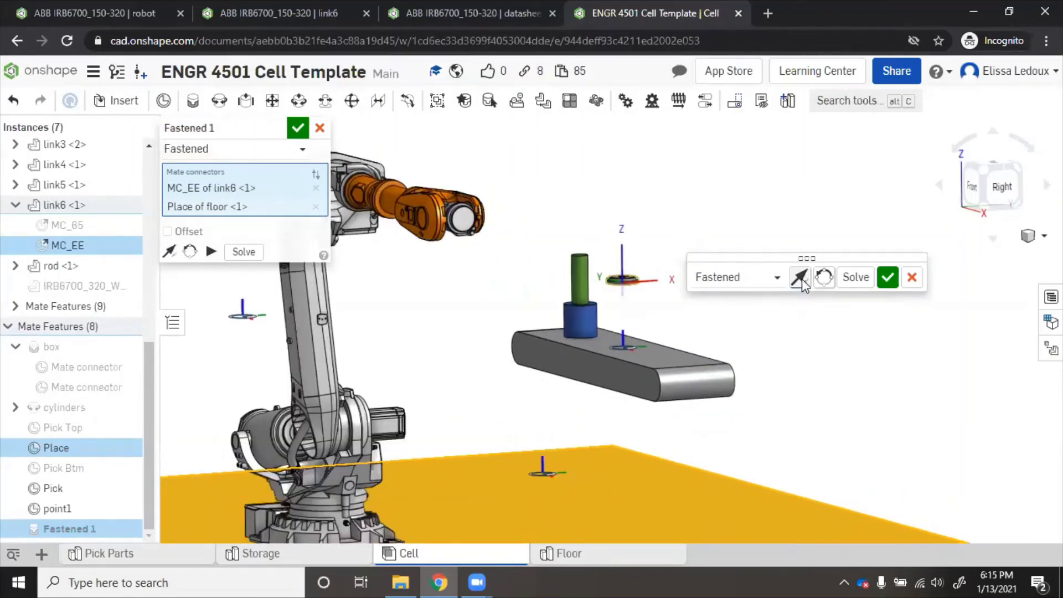
pyautogui.click(888, 277)
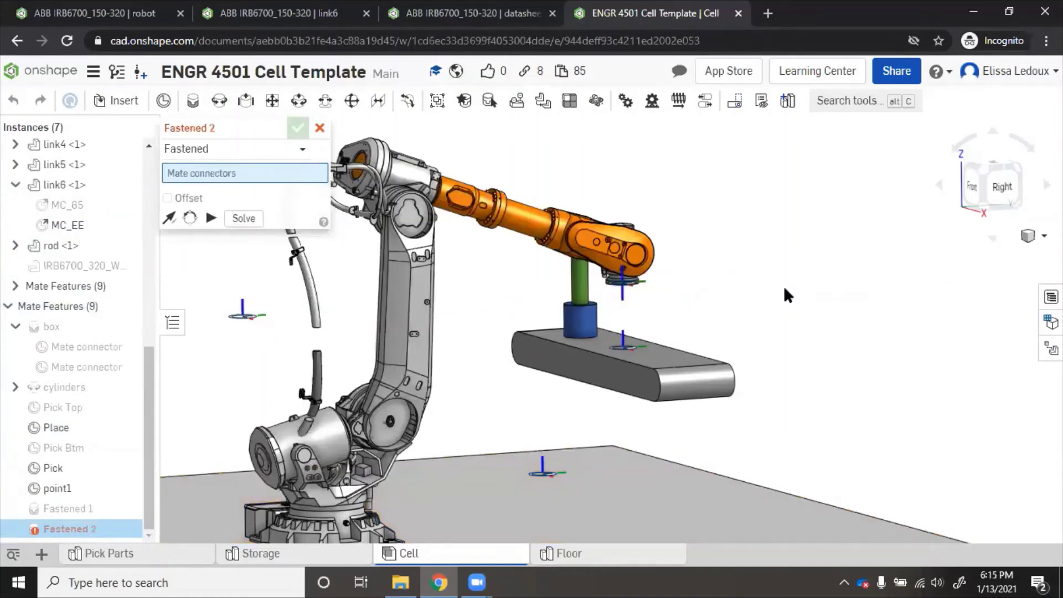
# - Zoom to fit the whole robot cell, with the robot posed at the pedestal
pyautogui.press('f')
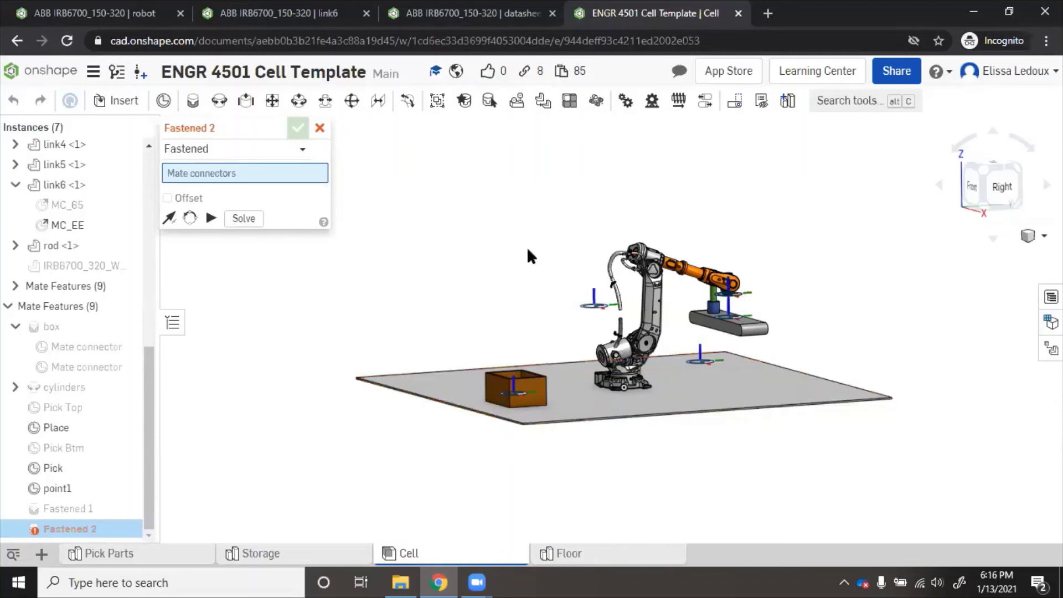
# - Cancel the unused Fastened 2 mate and select the temporary Fastened 1 mate
pyautogui.click(320, 128)
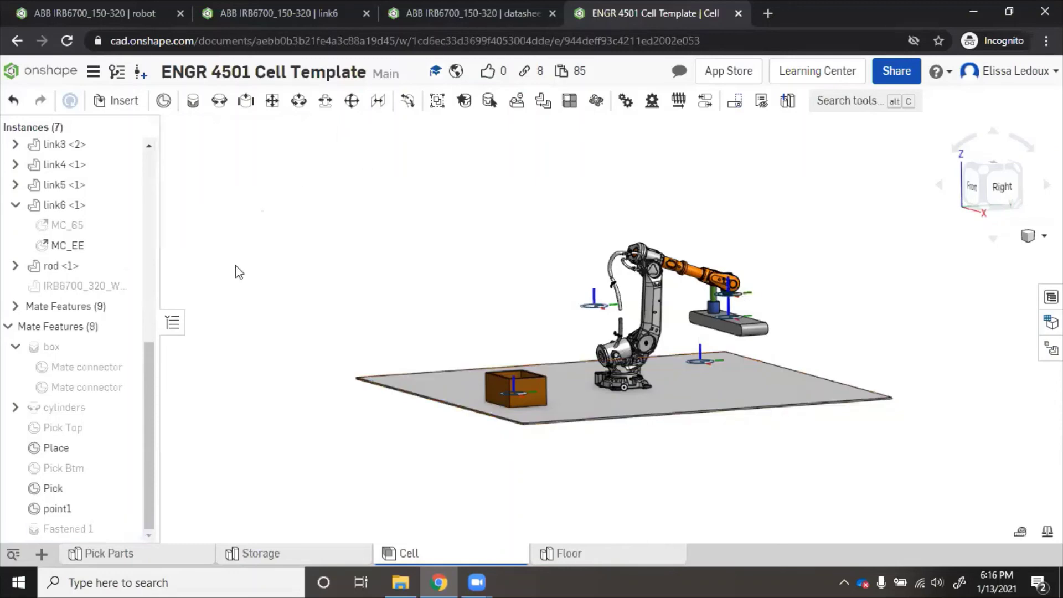
pyautogui.click(76, 529)
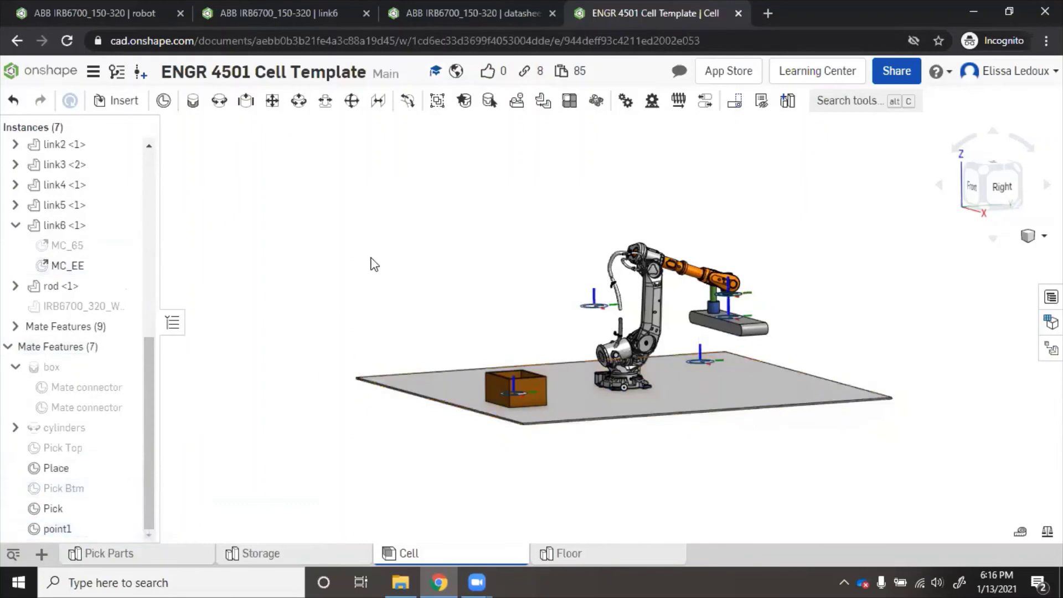
pyautogui.hotkey('shift', '4')
pyautogui.press('Down')
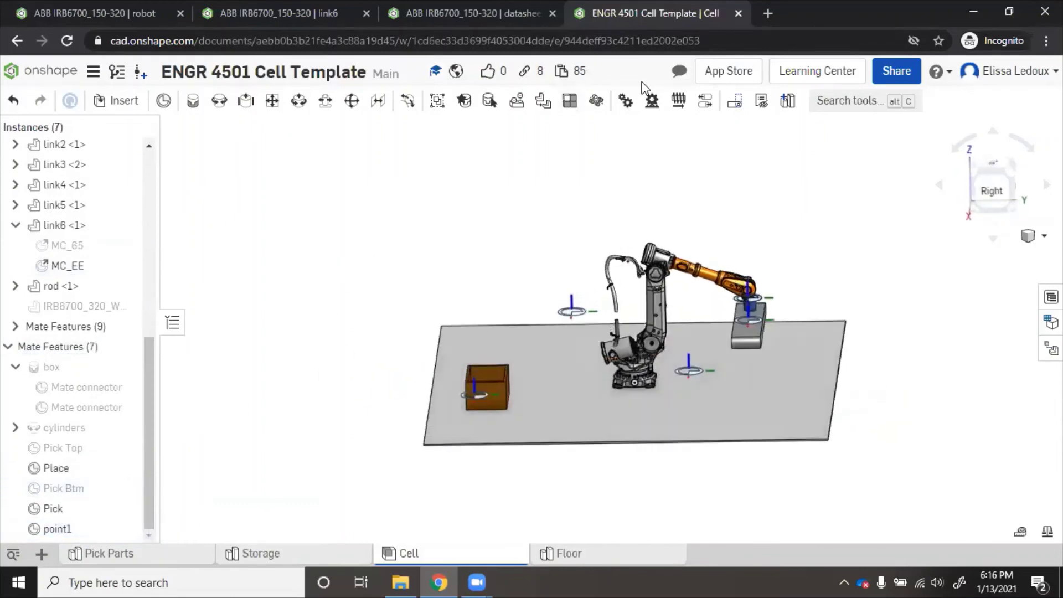
# - Move the robot to its saved 'home' named position
pyautogui.click(735, 102)
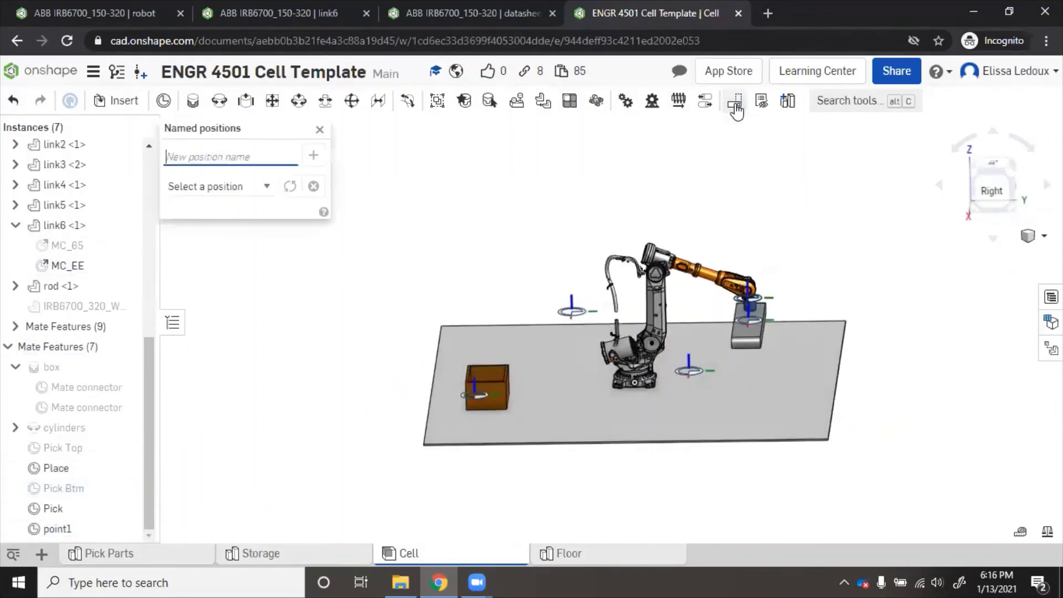
pyautogui.click(223, 194)
pyautogui.click(225, 218)
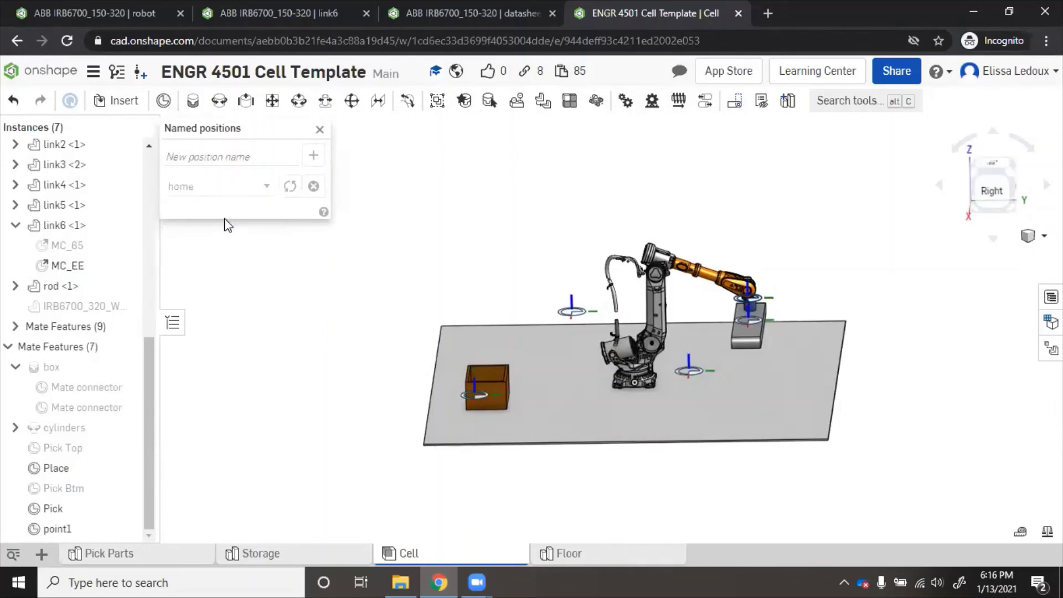
pyautogui.click(320, 130)
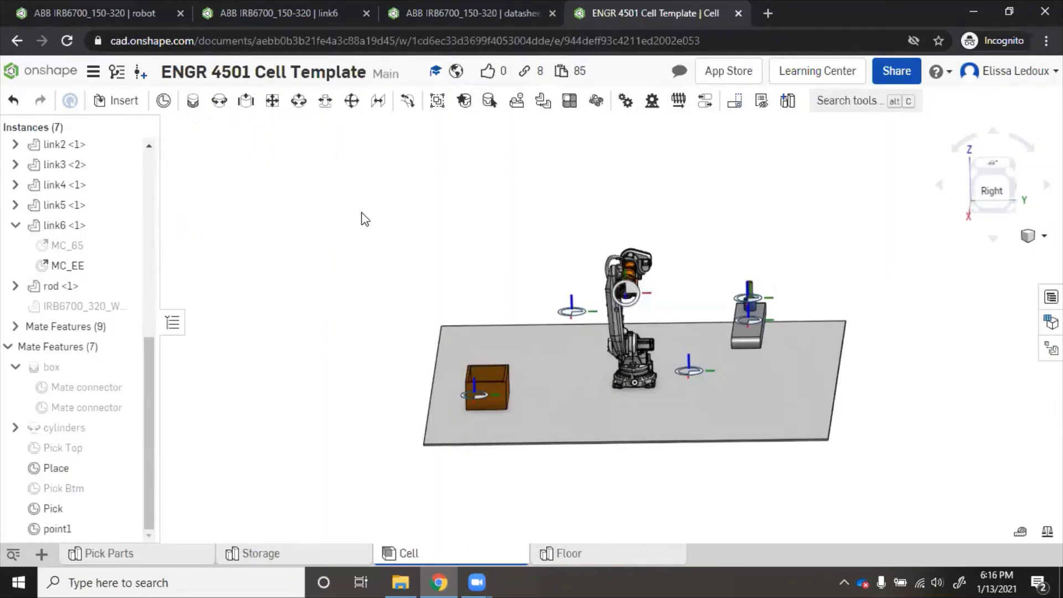
pyautogui.moveTo(351, 238)
pyautogui.mouseDown(button='right')
pyautogui.moveTo(380, 221)
pyautogui.moveTo(371, 231)
pyautogui.moveTo(356, 221)
pyautogui.moveTo(371, 230)
pyautogui.mouseUp(button='right')
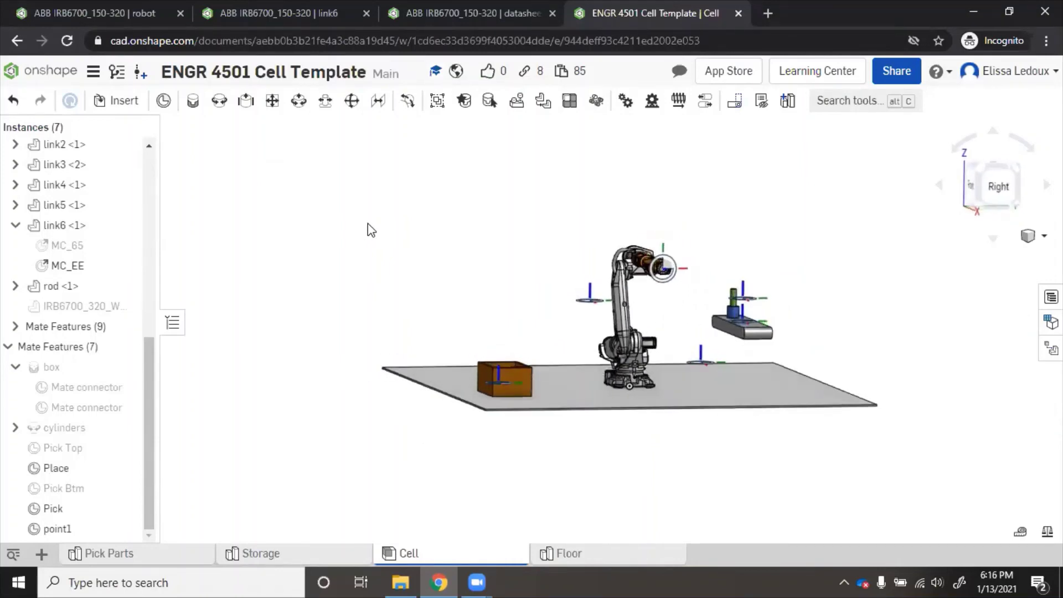
pyautogui.click(900, 71)
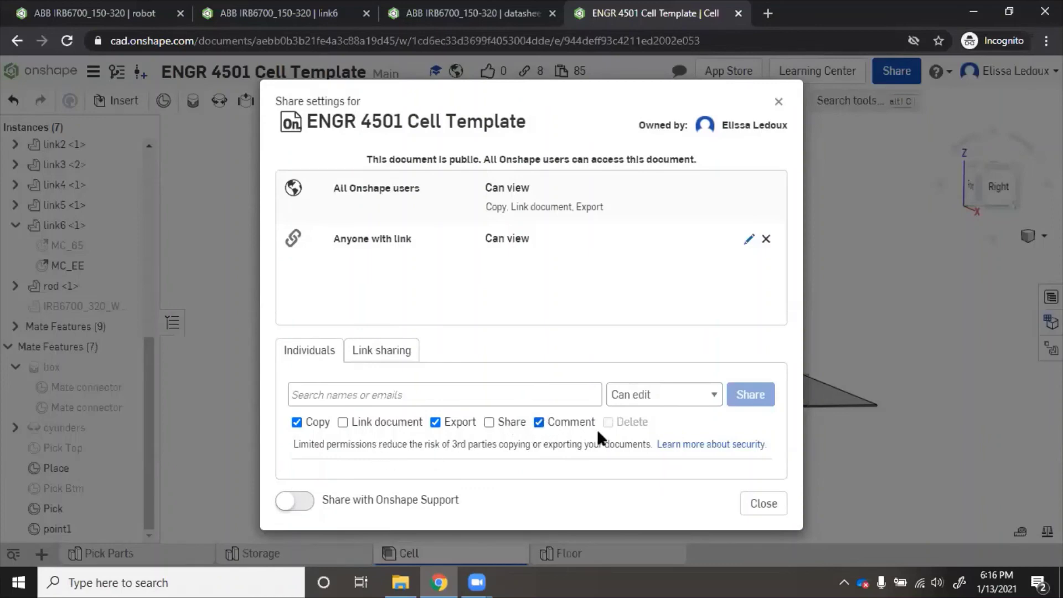
pyautogui.click(767, 504)
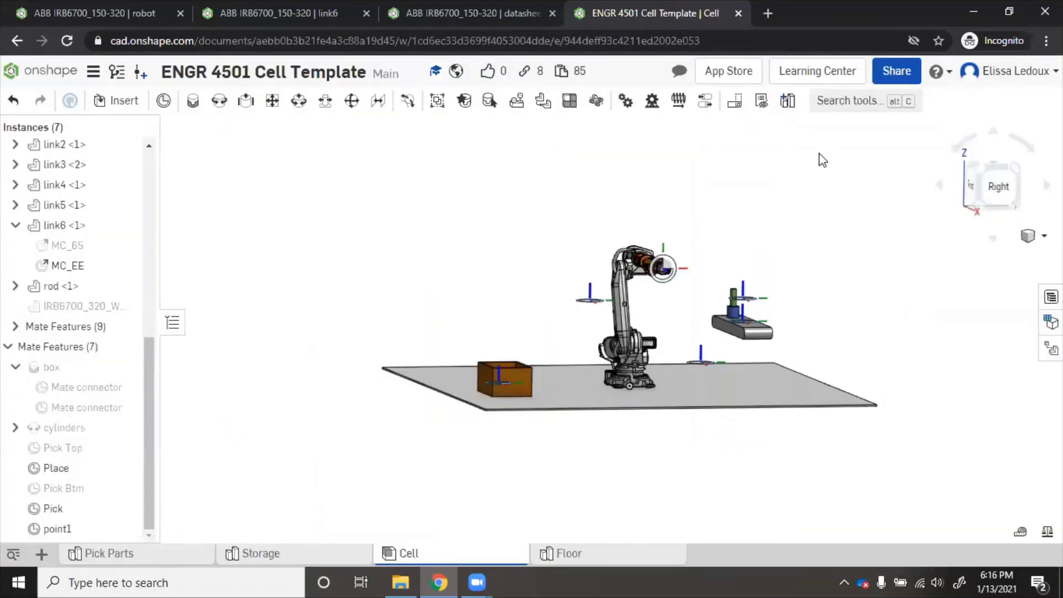
pyautogui.click(677, 73)
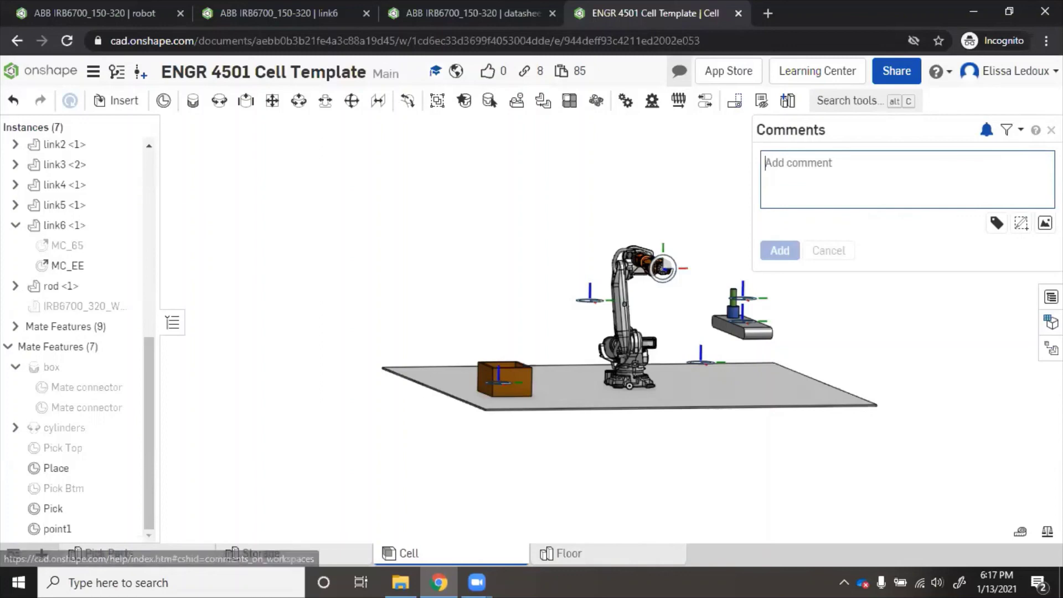
pyautogui.click(1051, 130)
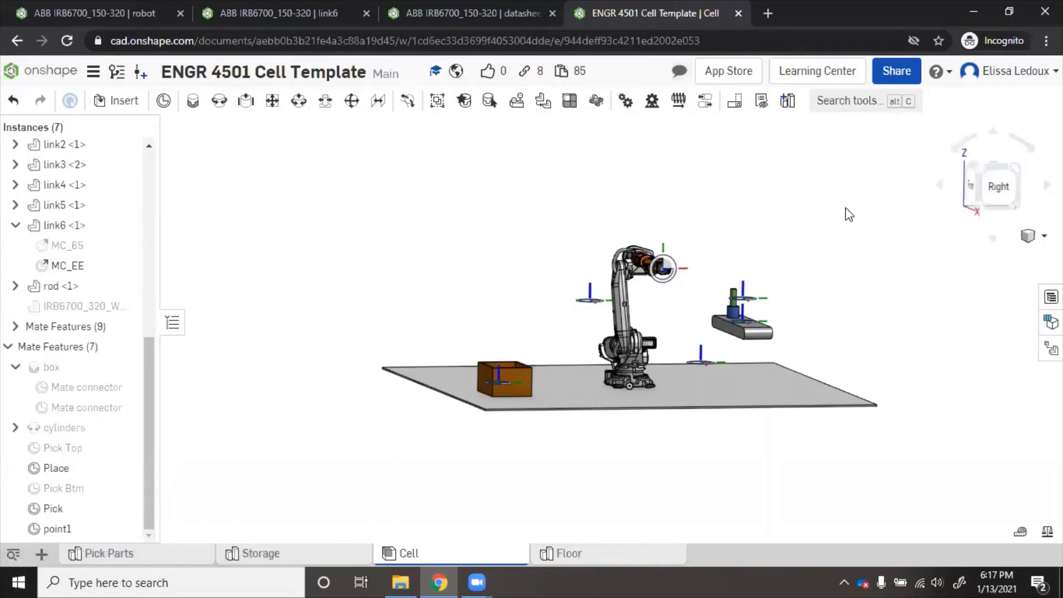